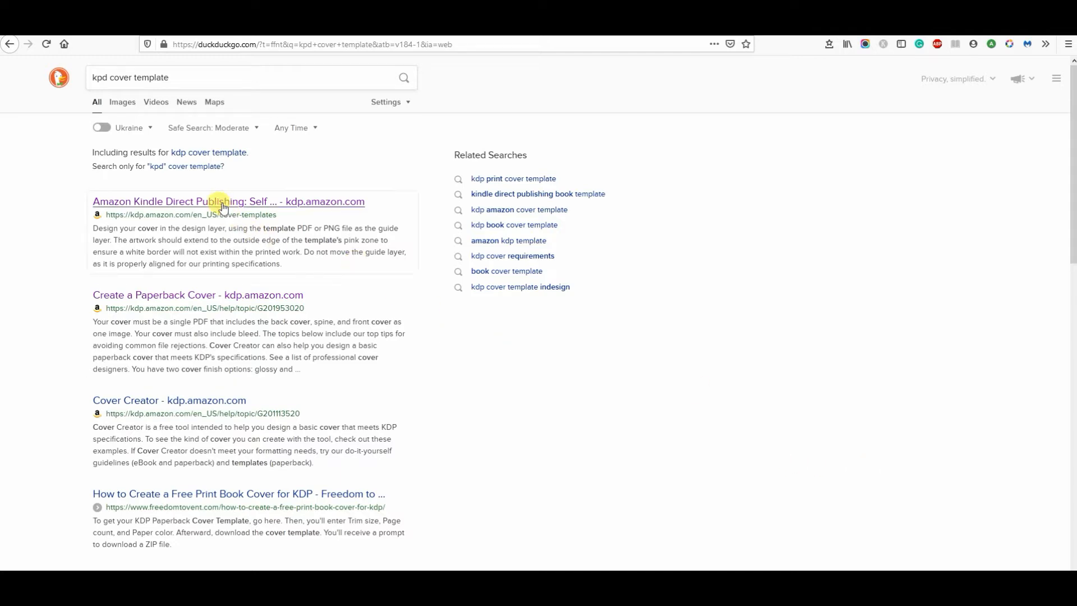
# Step: Open the Amazon KDP paperback cover templates page and choose the 6 x 9 in (15.24 x 22.86 cm) trim size
pyautogui.click(104, 89)
pyautogui.click(276, 212)
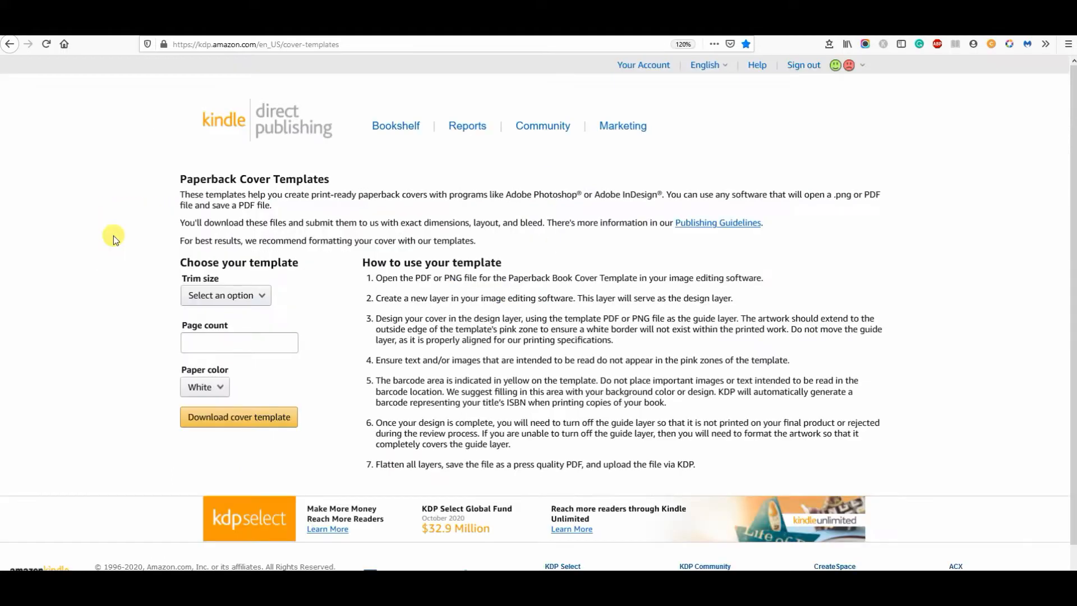
pyautogui.scroll(-1, 113, 236)
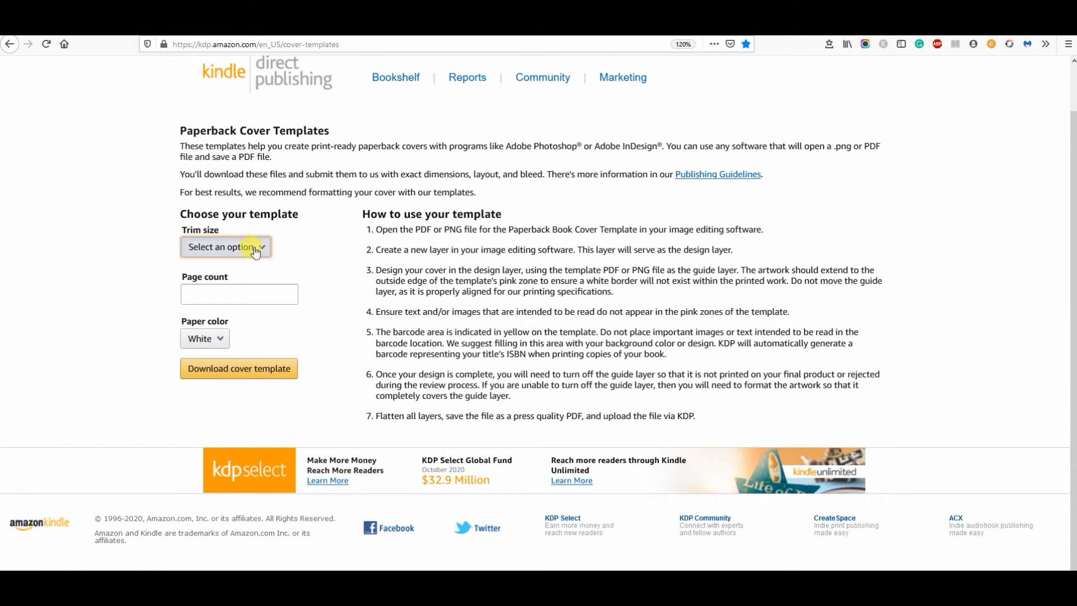
pyautogui.click(255, 250)
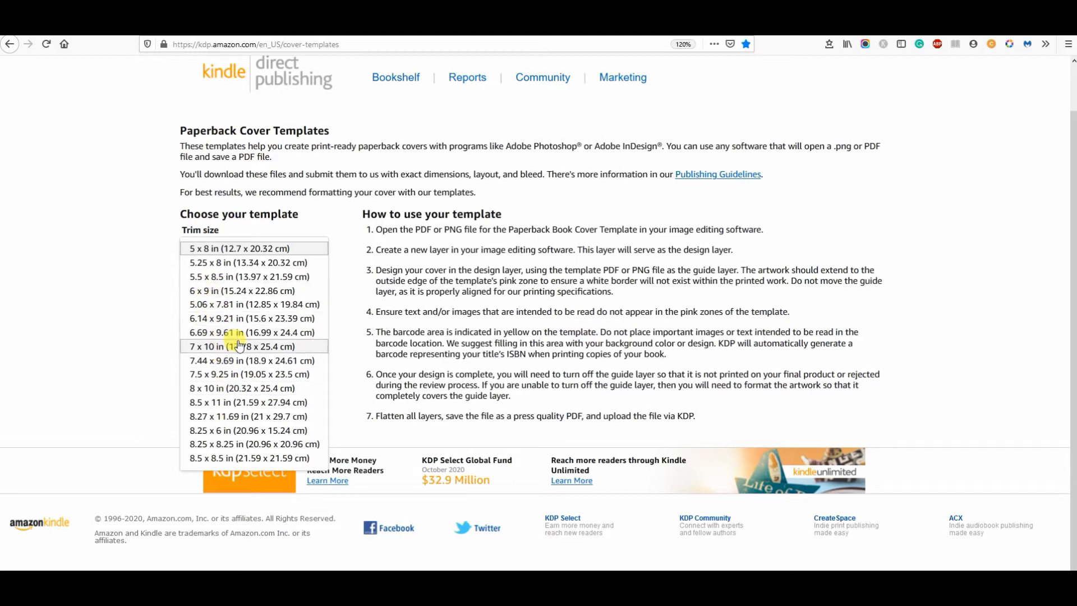
pyautogui.click(242, 291)
# Step: Set the template's page count to 110 and keep White as the paper color
pyautogui.click(222, 295)
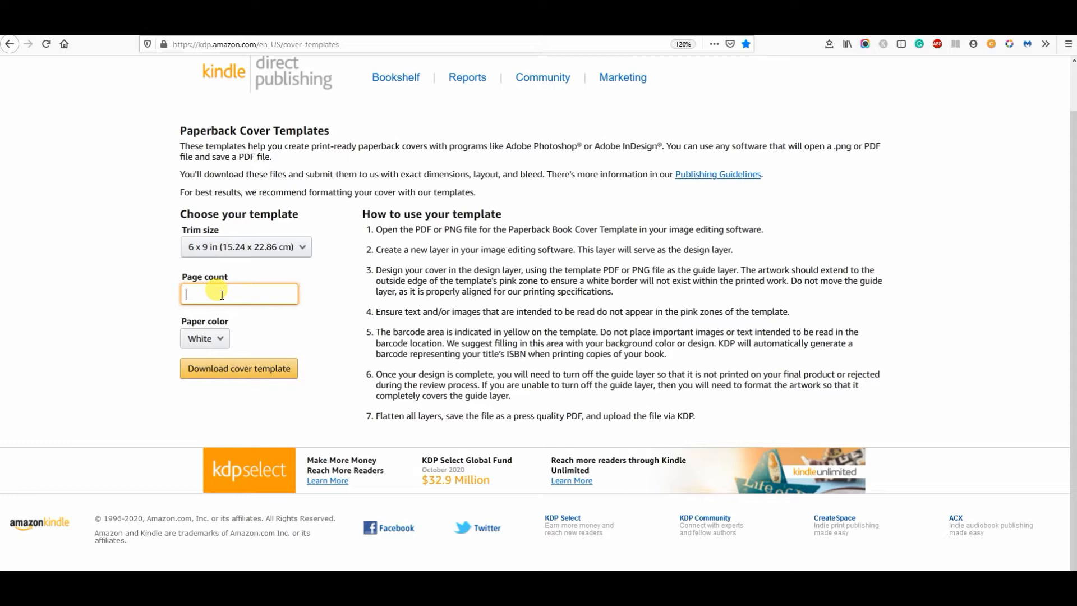
pyautogui.write('110')
pyautogui.click(220, 339)
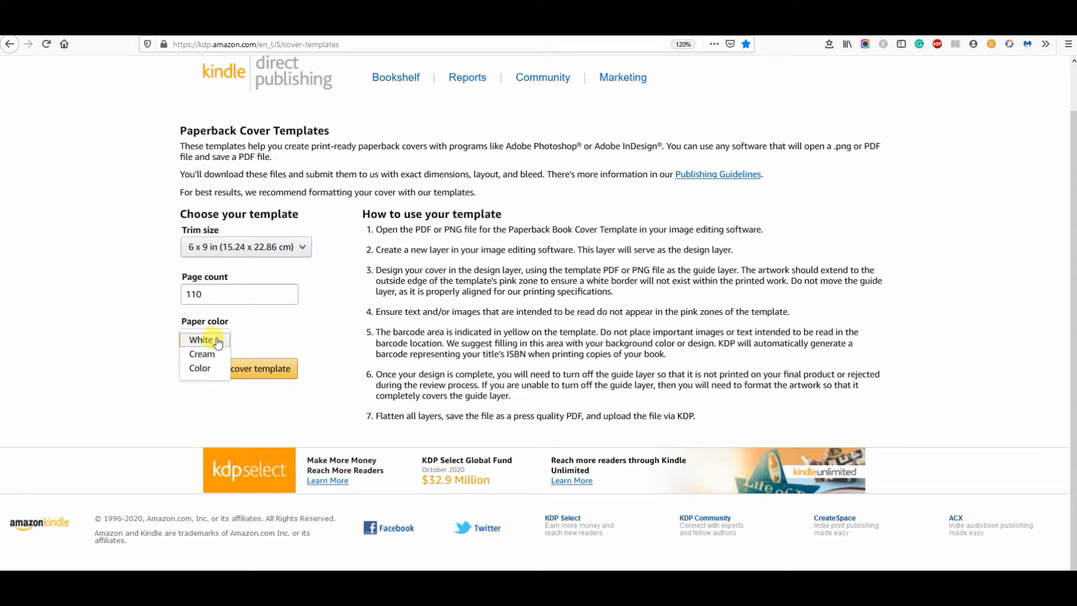
pyautogui.click(286, 338)
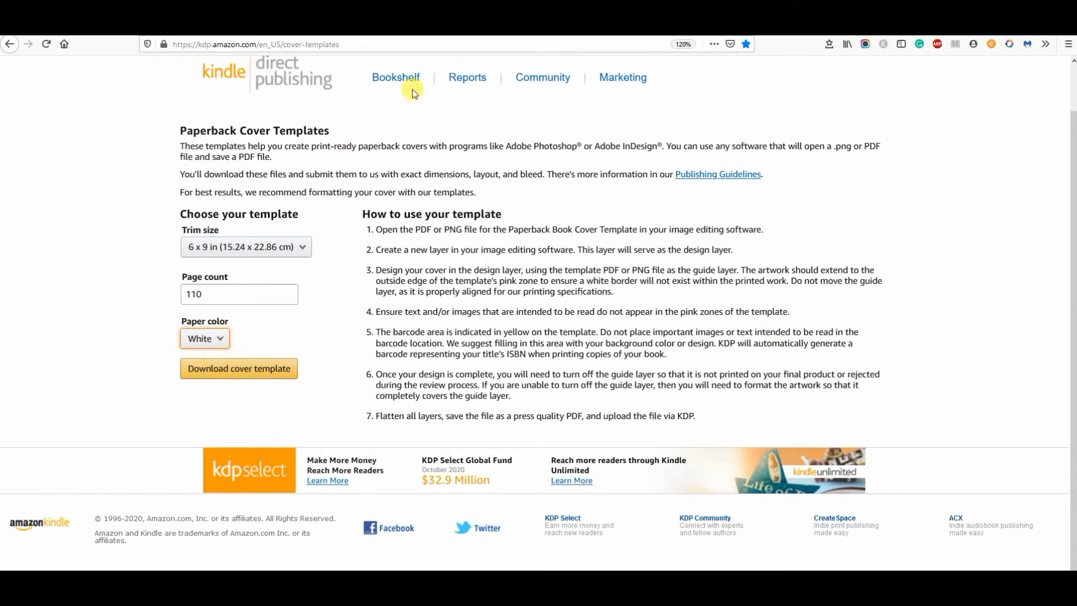
# Step: Open 6x9_BW_110.png from the Cover Templates folder in Affinity Designer
pyautogui.moveTo(1076, 169); pyautogui.dragTo(628, 86)
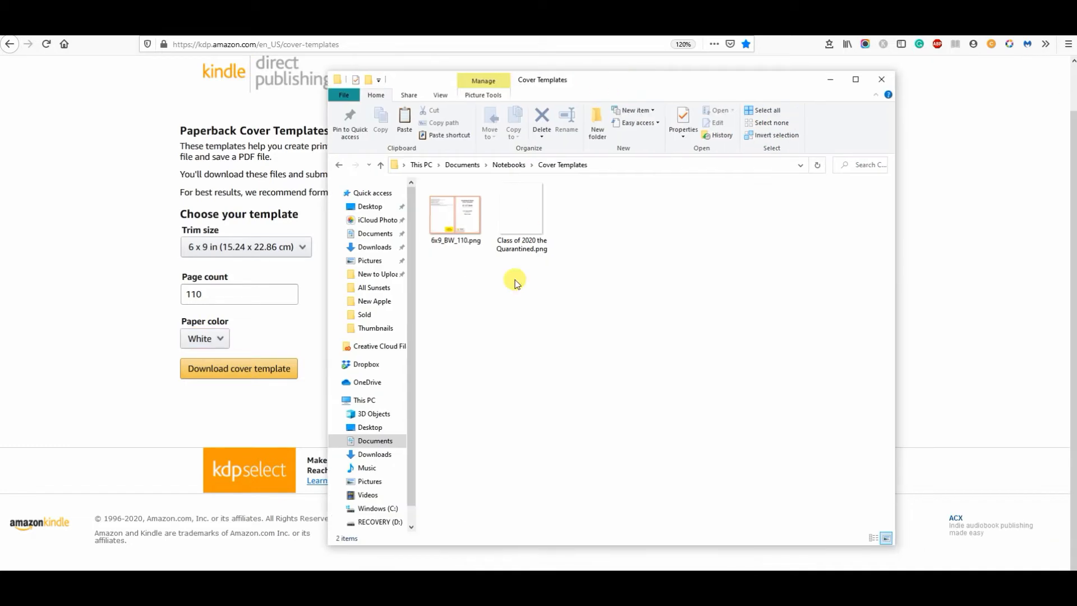
pyautogui.doubleClick(458, 222)
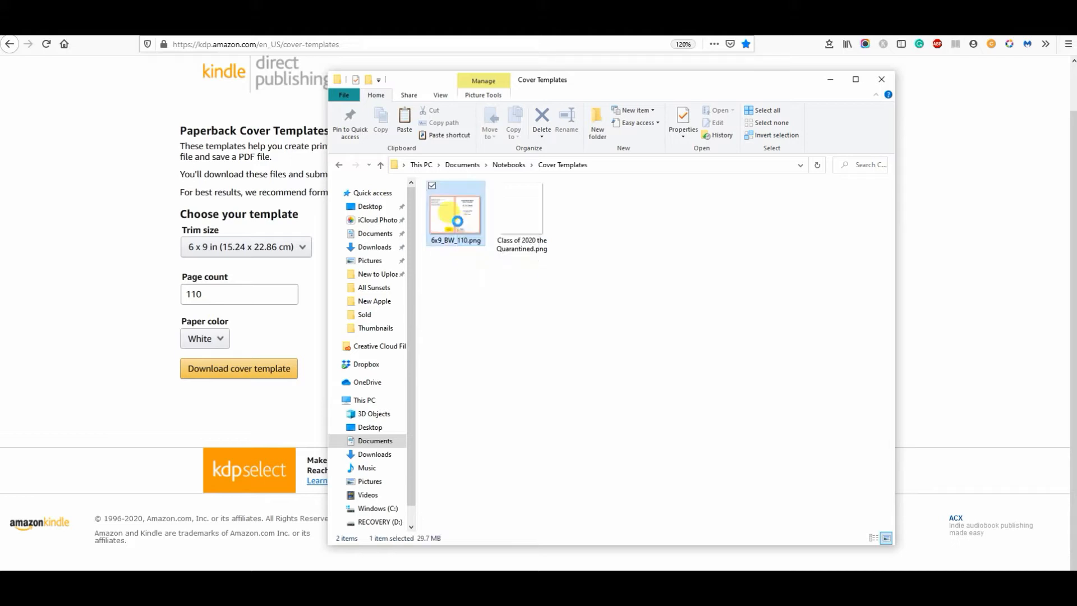
pyautogui.rightClick(458, 223)
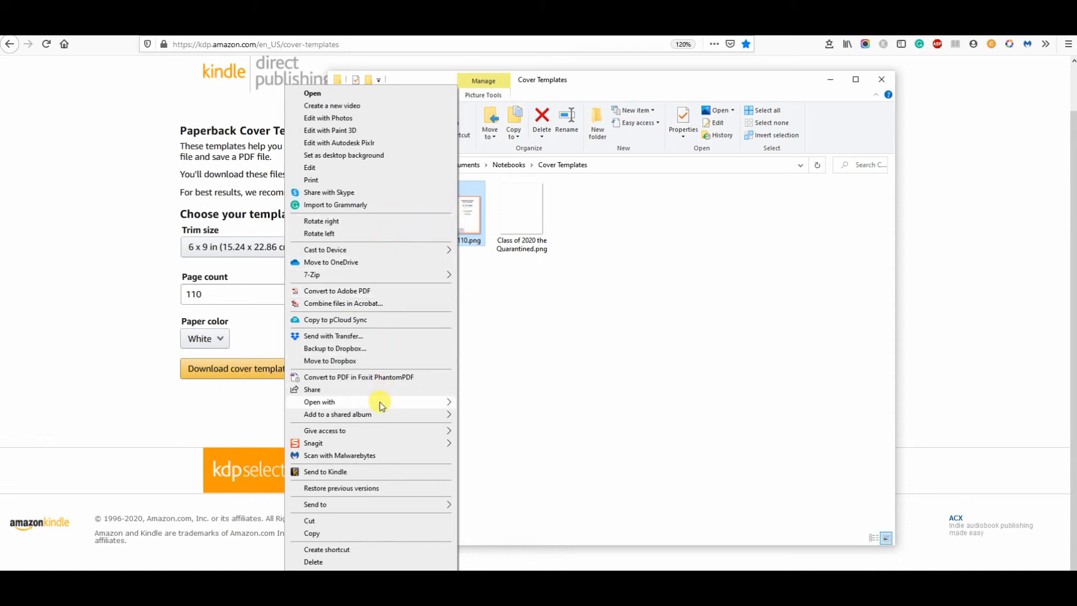
pyautogui.moveTo(380, 405)
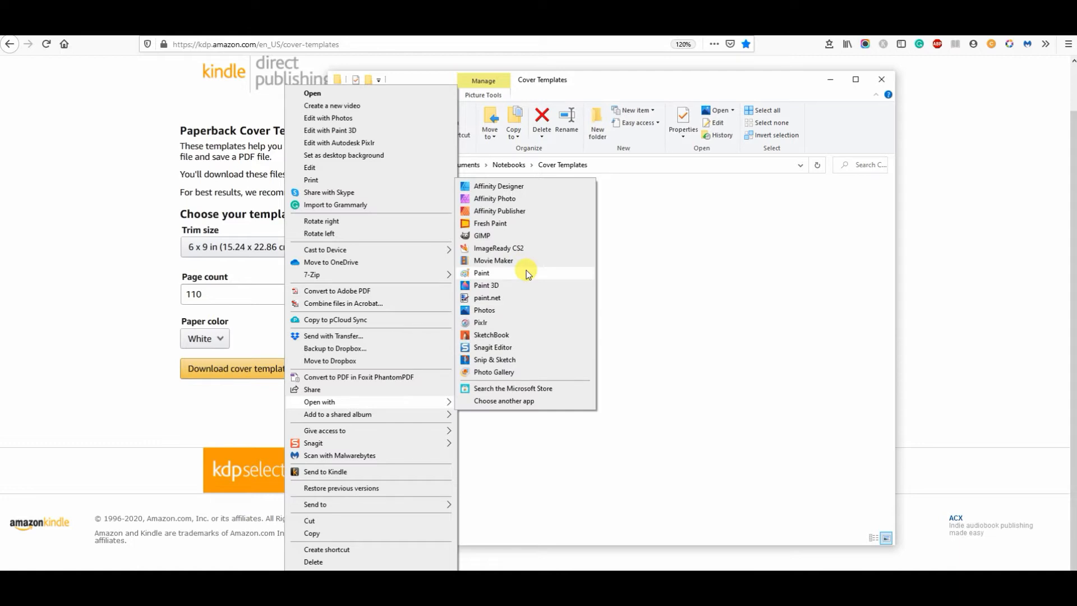
pyautogui.click(521, 188)
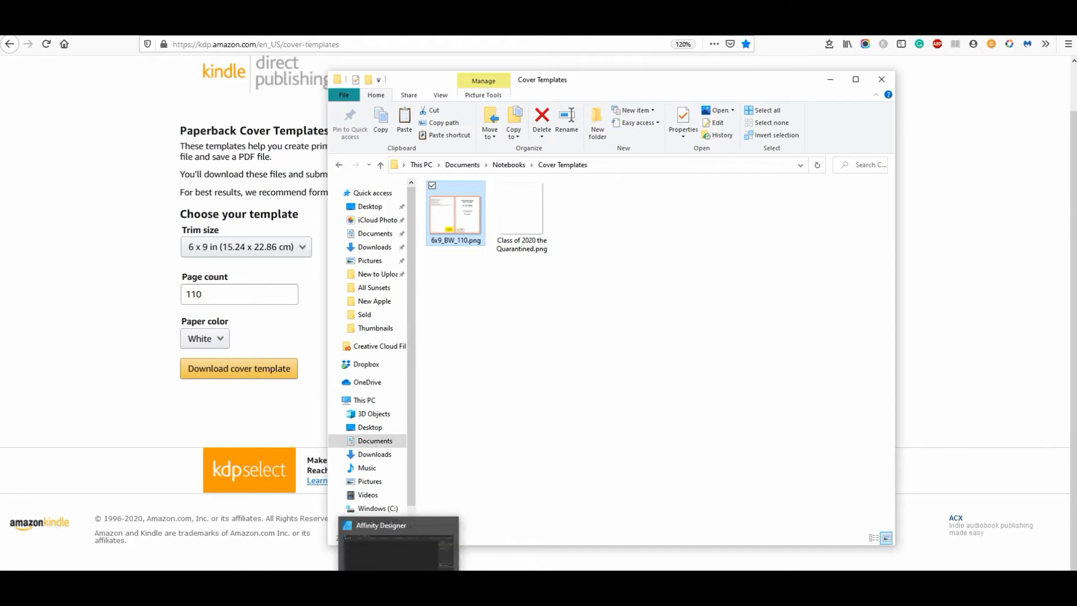
pyautogui.click(399, 586)
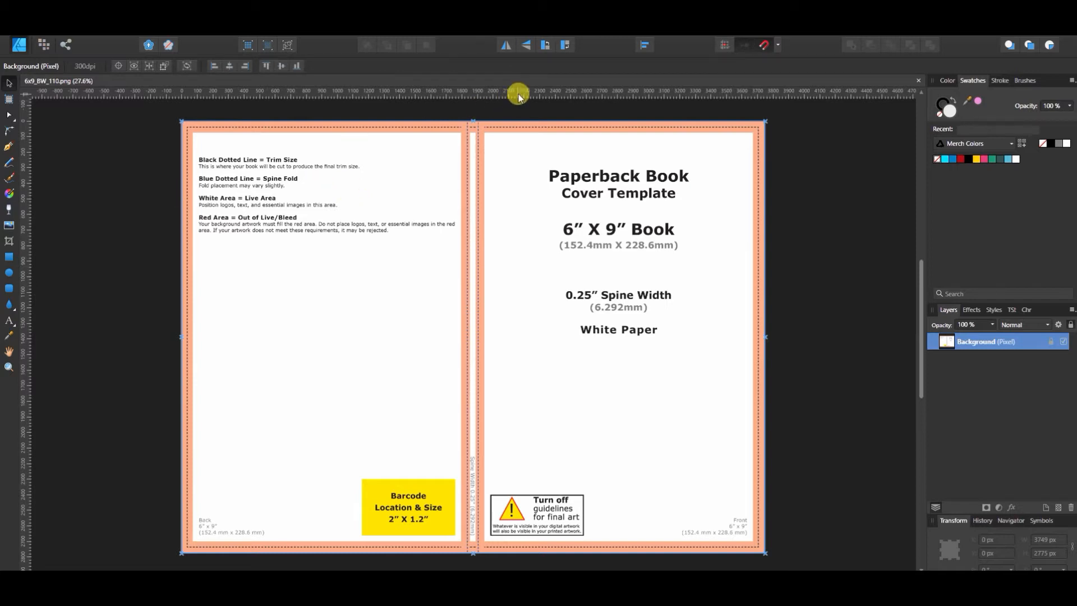
# Step: Place horizontal guides along the bottom and top edges of the template's white live area
pyautogui.moveTo(522, 91); pyautogui.dragTo(530, 540)
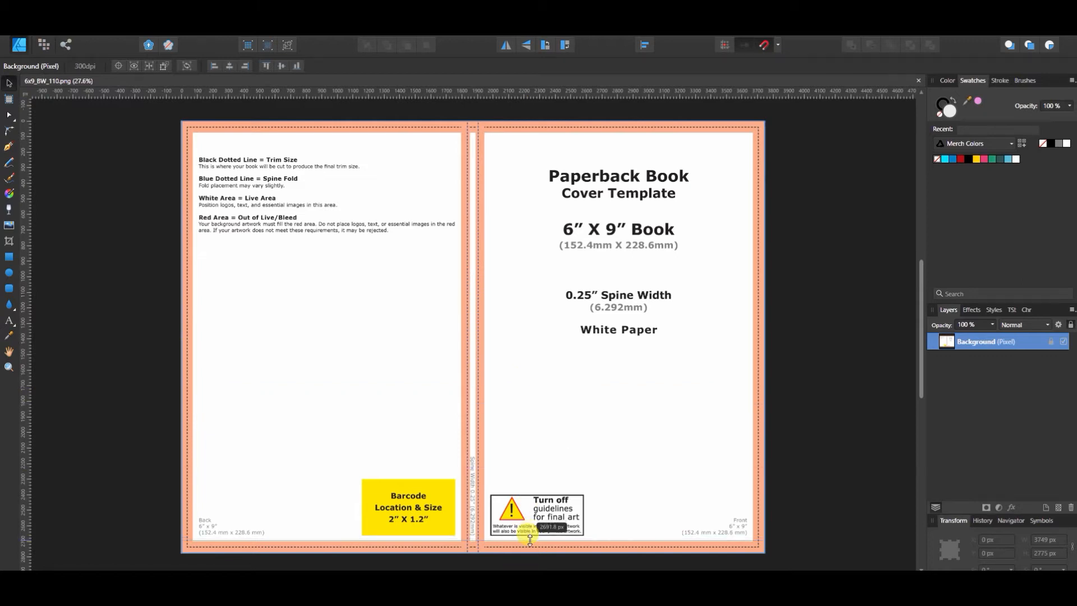
pyautogui.moveTo(530, 539); pyautogui.dragTo(531, 540)
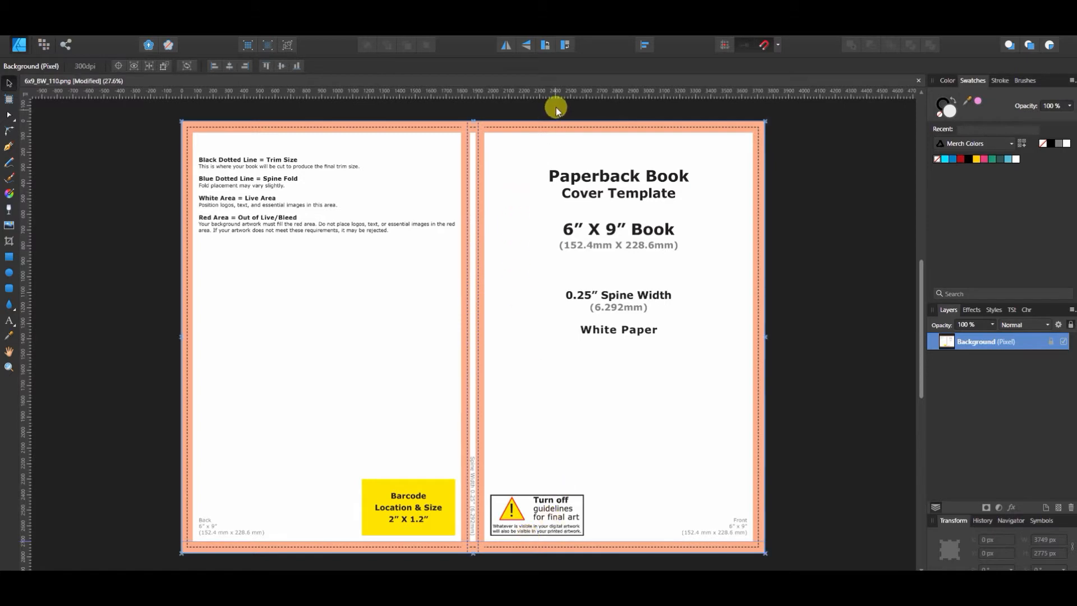
pyautogui.moveTo(557, 96); pyautogui.dragTo(558, 125)
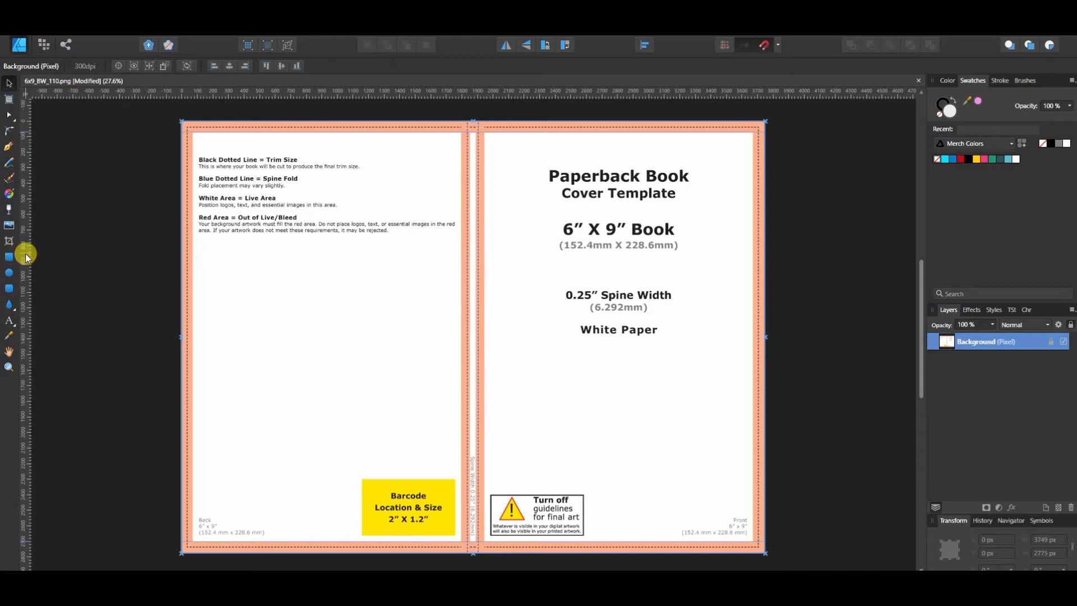
# Step: Place vertical guides along the edges of the pink zones around the spine and at the back cover's outer margin
pyautogui.moveTo(25, 254); pyautogui.dragTo(484, 311)
pyautogui.moveTo(27, 312); pyautogui.dragTo(468, 389)
pyautogui.moveTo(28, 348); pyautogui.dragTo(192, 359)
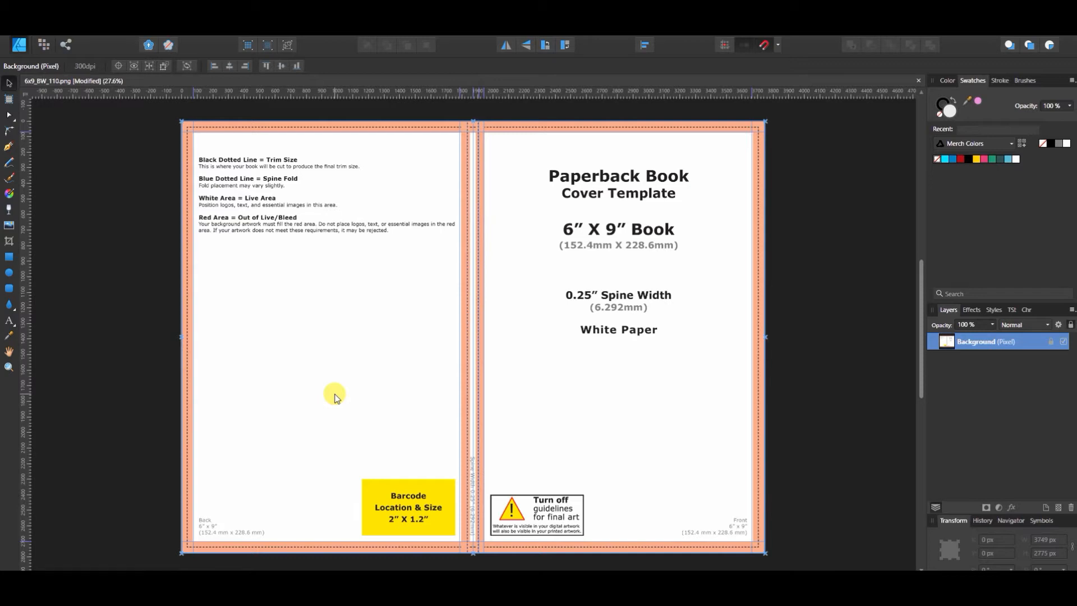
# Step: Align the vertical guides with the pink zone edges beside the spine and at the front cover's outer margin
pyautogui.hotkey('ctrl', '+')
pyautogui.hotkey('ctrl', '+')
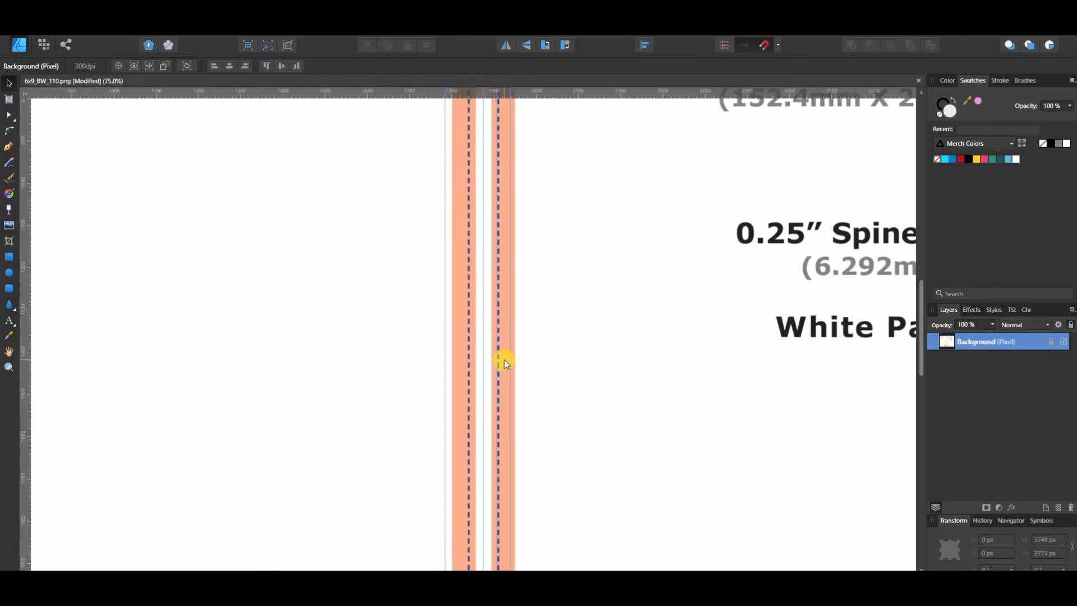
pyautogui.moveTo(510, 354); pyautogui.dragTo(492, 327)
pyautogui.moveTo(484, 320); pyautogui.dragTo(451, 306)
pyautogui.moveTo(422, 571); pyautogui.dragTo(561, 572)
pyautogui.moveTo(878, 442); pyautogui.dragTo(885, 442)
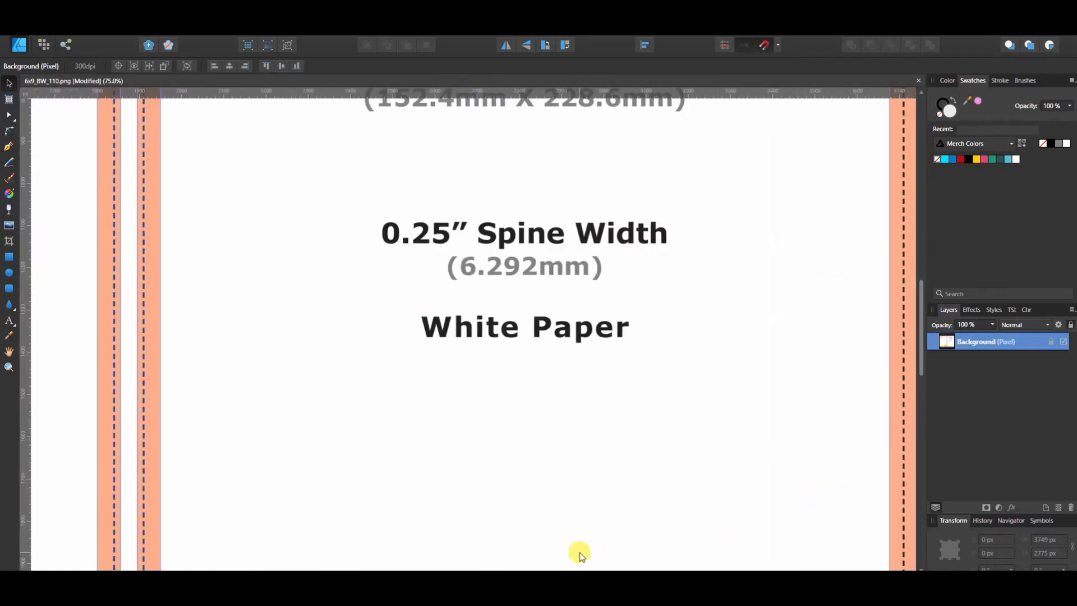
# Step: Align the top horizontal guide with the lower edge of the front cover's top pink zone
pyautogui.scroll(-10, 549, 538)
pyautogui.moveTo(920, 396); pyautogui.dragTo(919, 233)
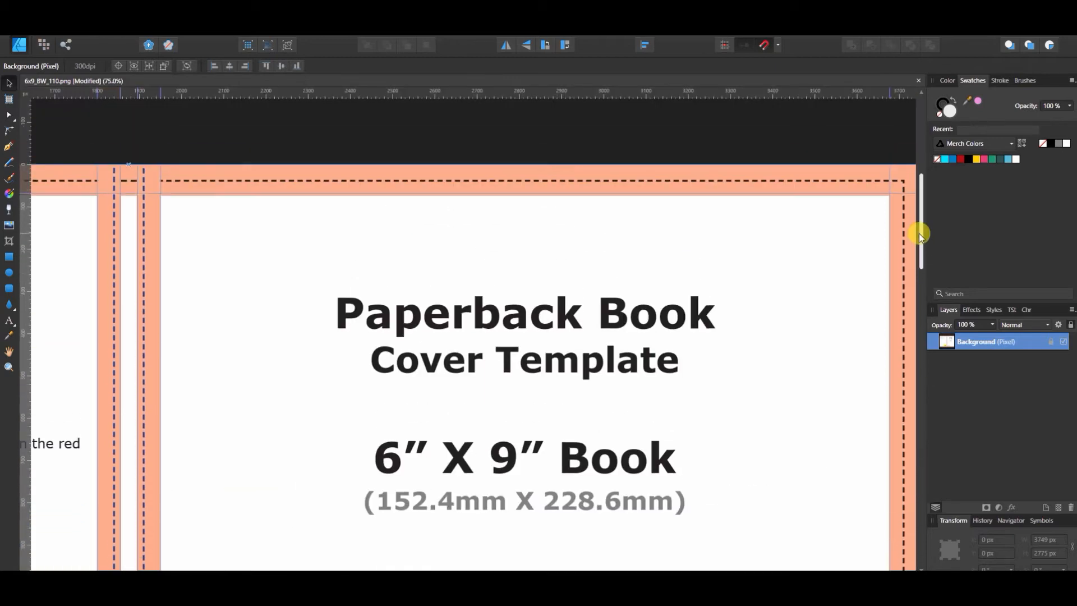
pyautogui.moveTo(563, 193); pyautogui.dragTo(562, 195)
pyautogui.hotkey('ctrl', '0')
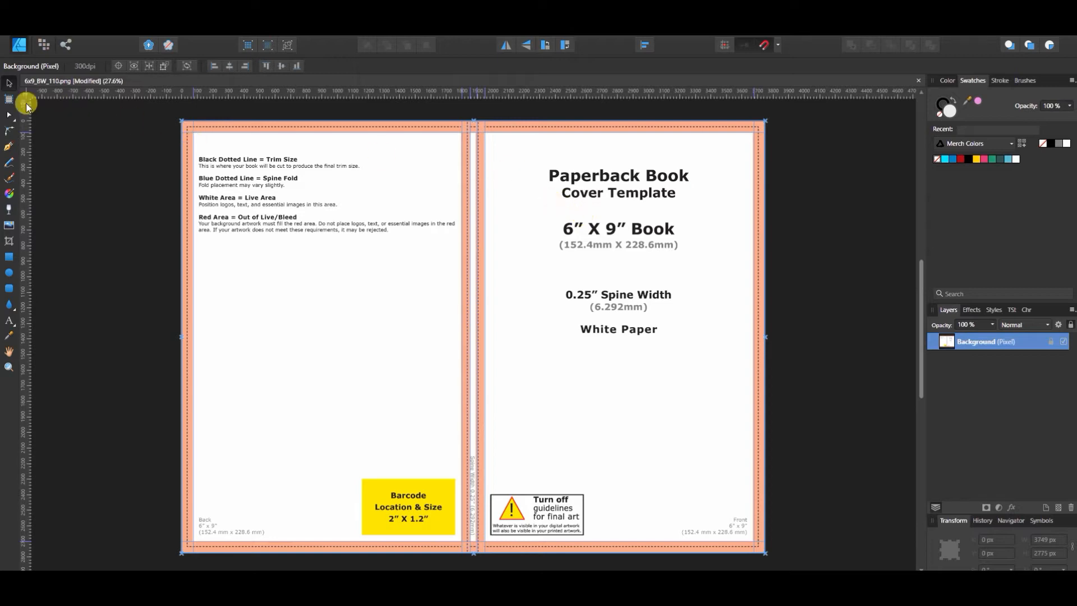
# Step: Draw a 3749 x 2775 px rectangle covering the entire cover template and fill it with black
pyautogui.click(9, 259)
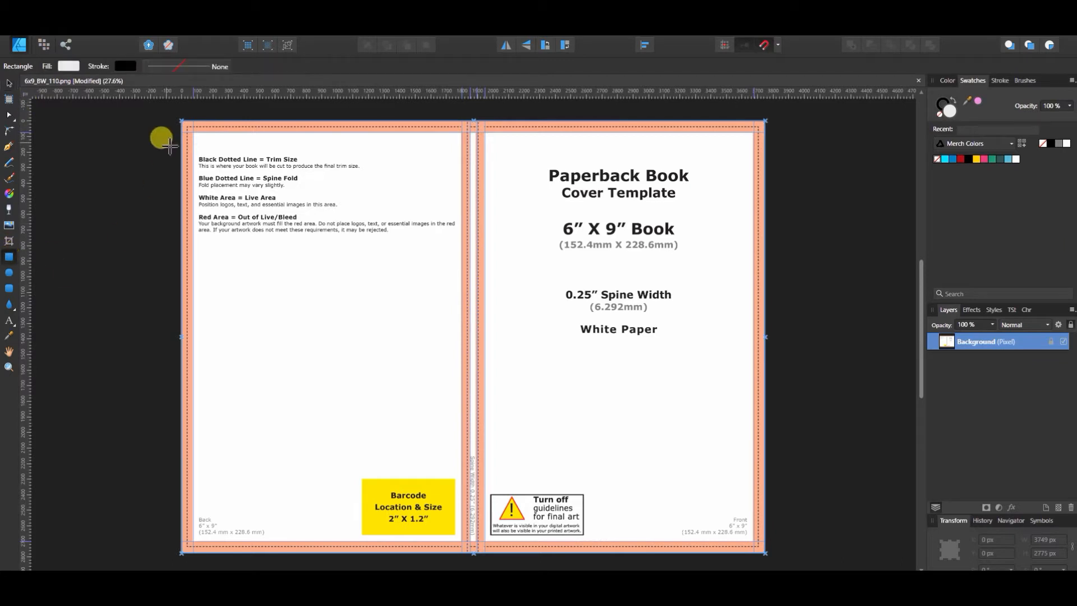
pyautogui.moveTo(183, 123); pyautogui.dragTo(767, 555)
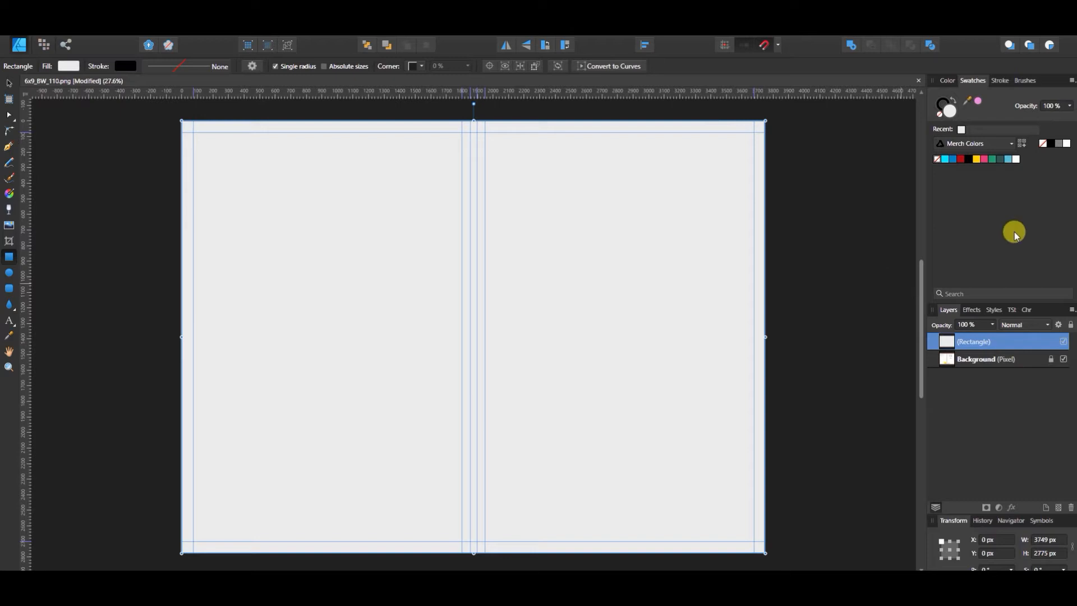
pyautogui.click(968, 162)
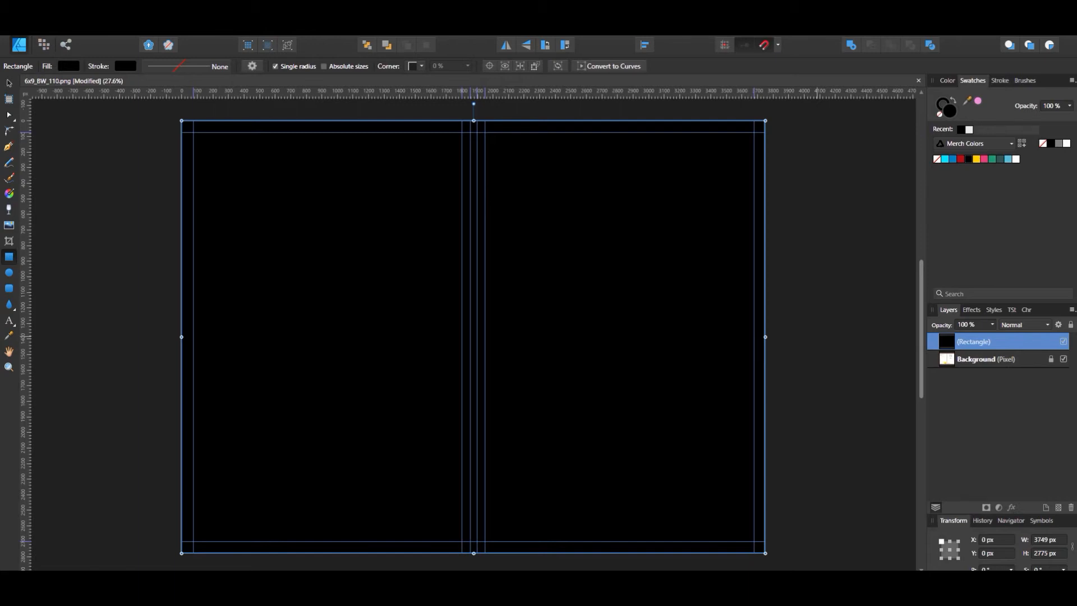
pyautogui.hotkey('alt', 'Tab')
pyautogui.moveTo(642, 82); pyautogui.dragTo(957, 61)
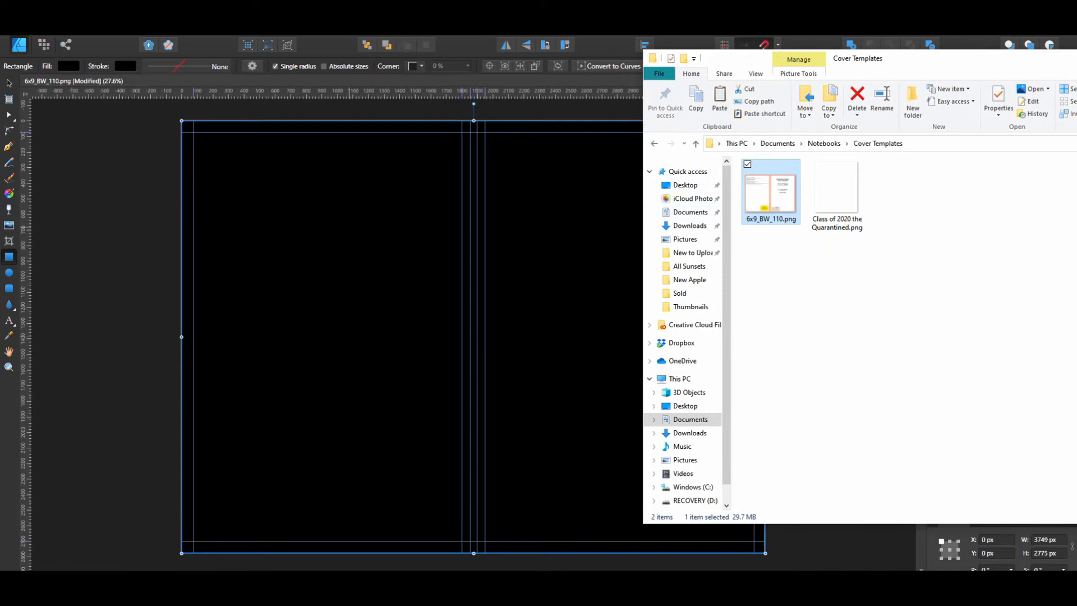
pyautogui.click(10, 231)
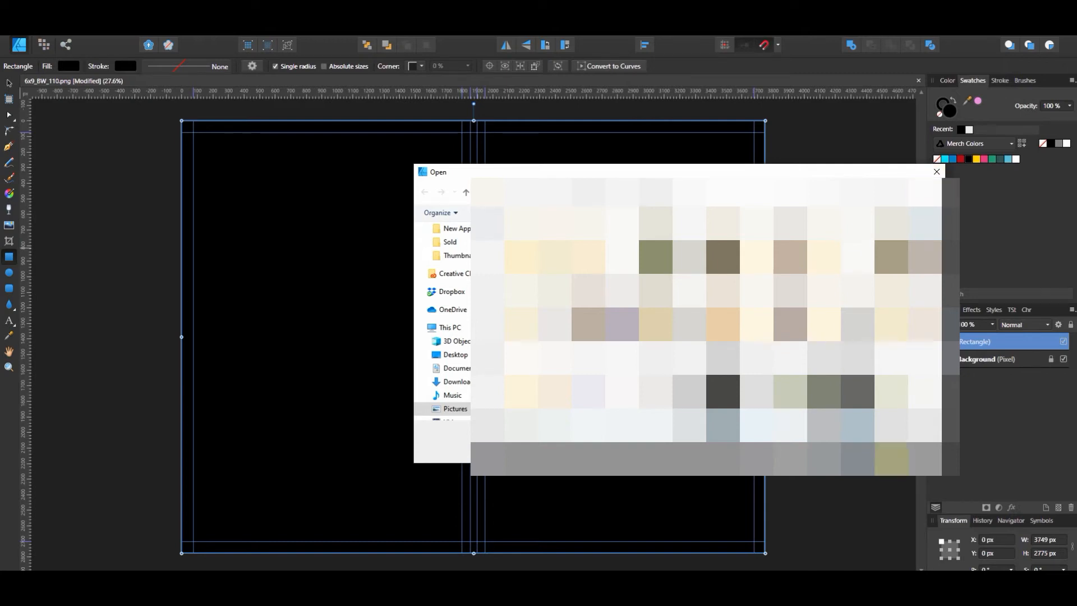
pyautogui.click(928, 175)
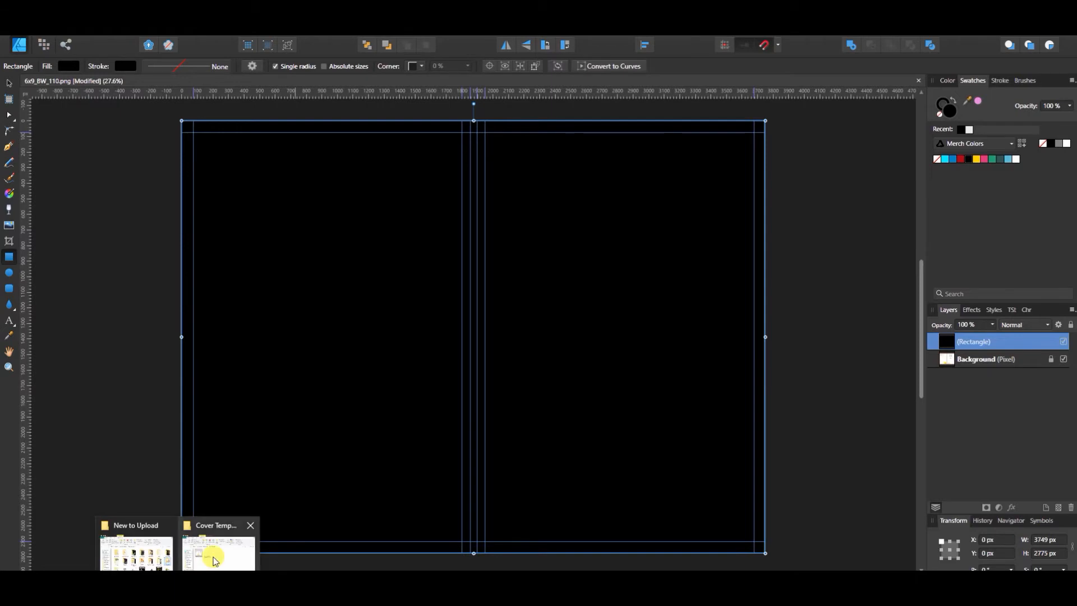
# Step: Place Class of 2020 the Quarantined.png from the Cover Templates folder onto the cover document
pyautogui.click(217, 553)
pyautogui.click(838, 178)
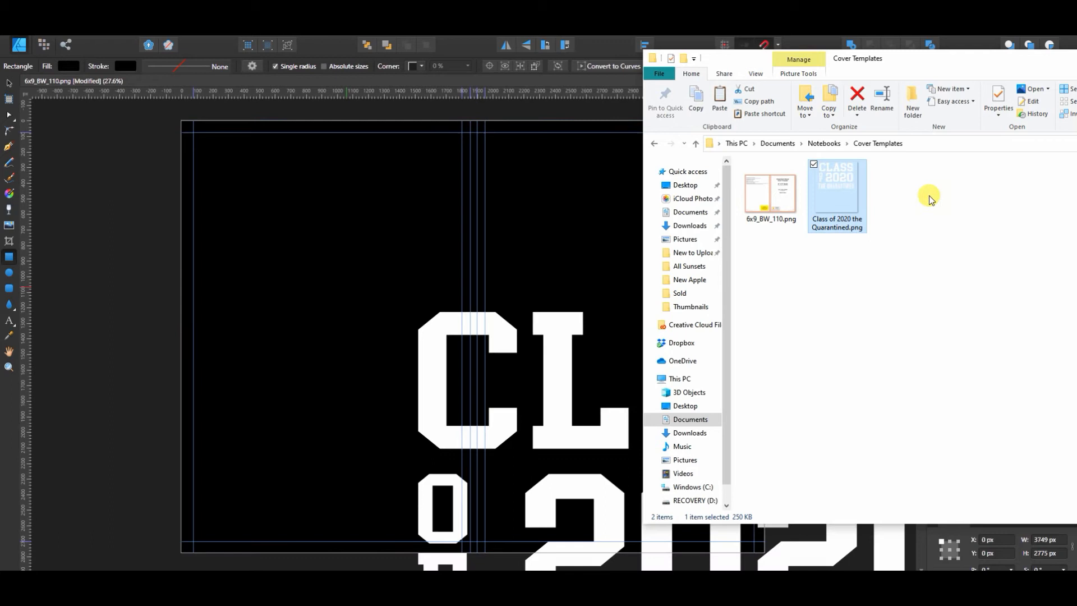
pyautogui.moveTo(910, 65); pyautogui.dragTo(1076, 64)
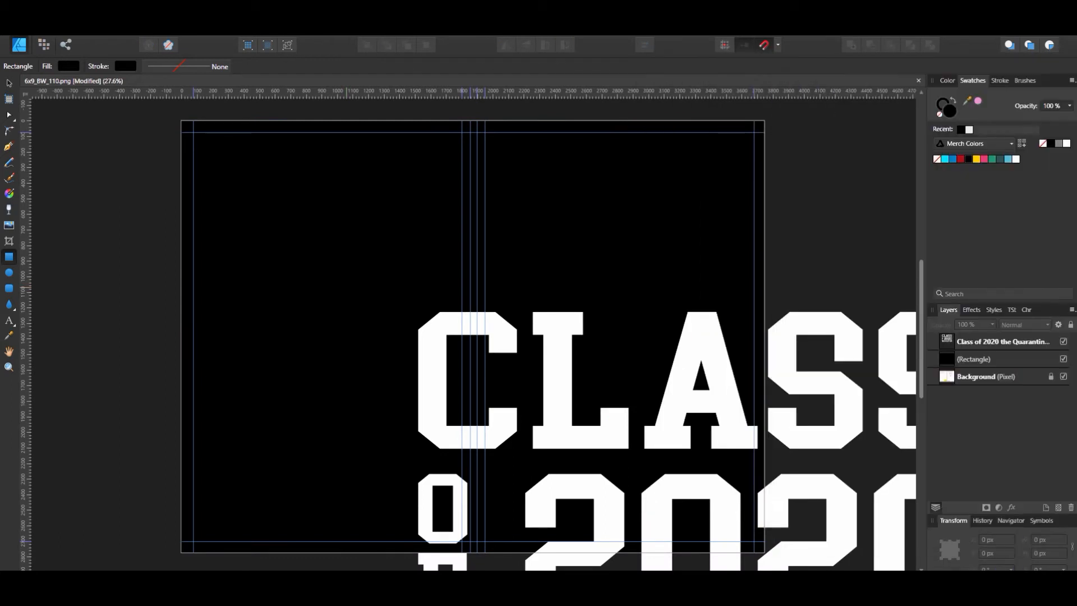
# Step: Scale the Class of 2020 image to about 2010 x 2411 px and fit its lettering within the front cover's guides near the top
pyautogui.click(555, 339)
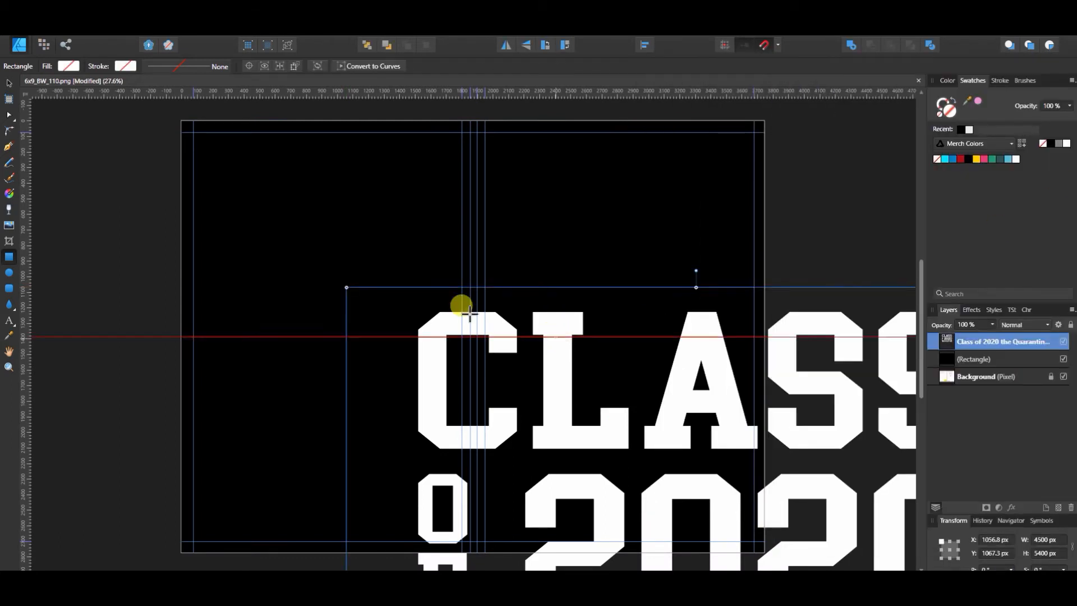
pyautogui.click(9, 83)
pyautogui.moveTo(722, 389); pyautogui.dragTo(532, 228)
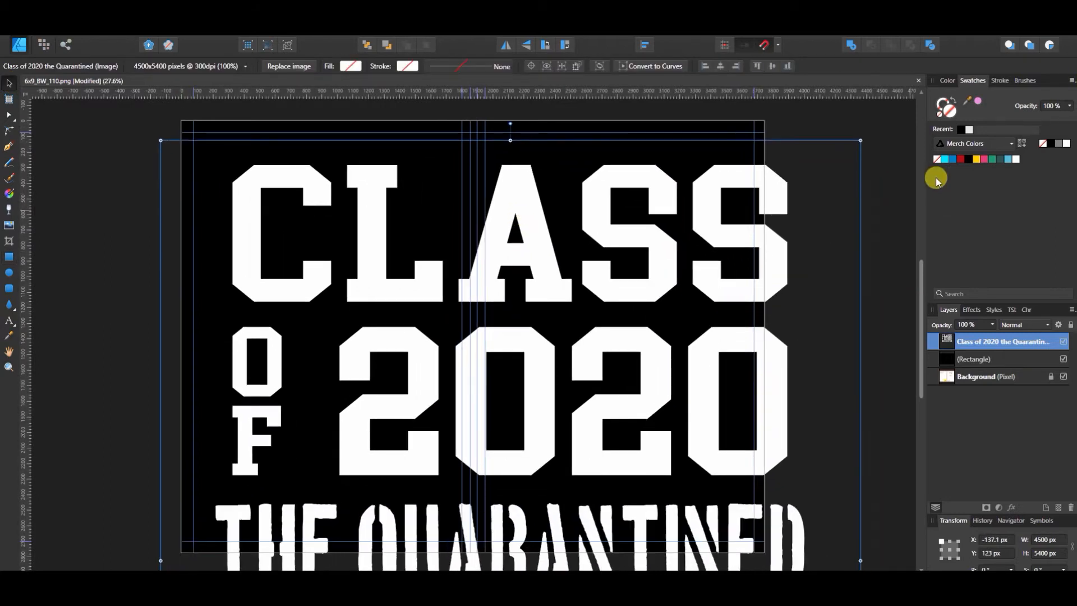
pyautogui.moveTo(861, 140); pyautogui.dragTo(391, 474)
pyautogui.moveTo(353, 517); pyautogui.dragTo(656, 164)
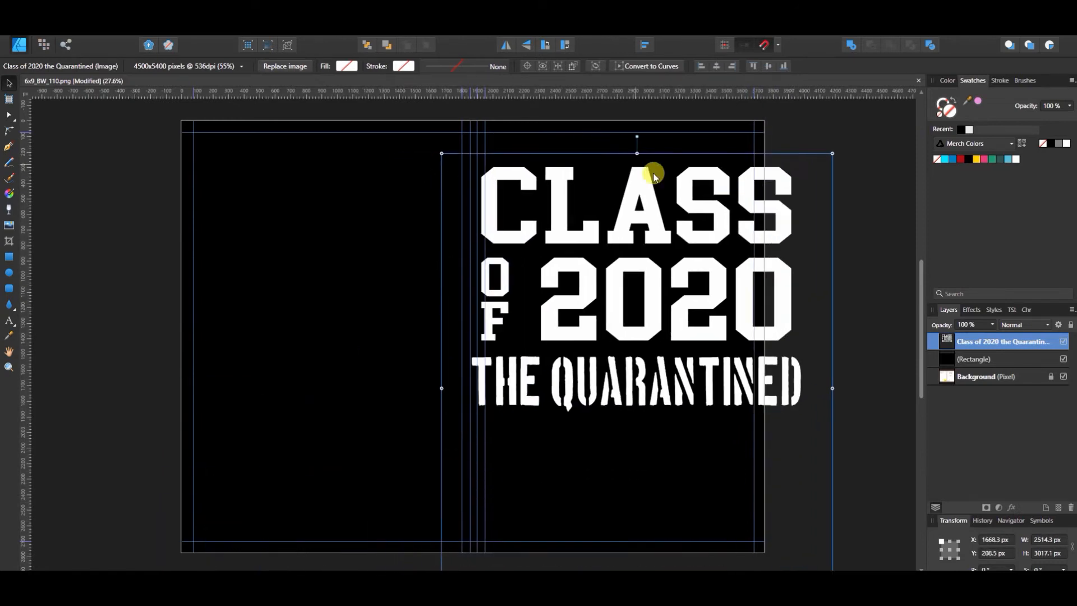
pyautogui.moveTo(829, 150); pyautogui.dragTo(716, 212)
pyautogui.moveTo(596, 303); pyautogui.dragTo(619, 190)
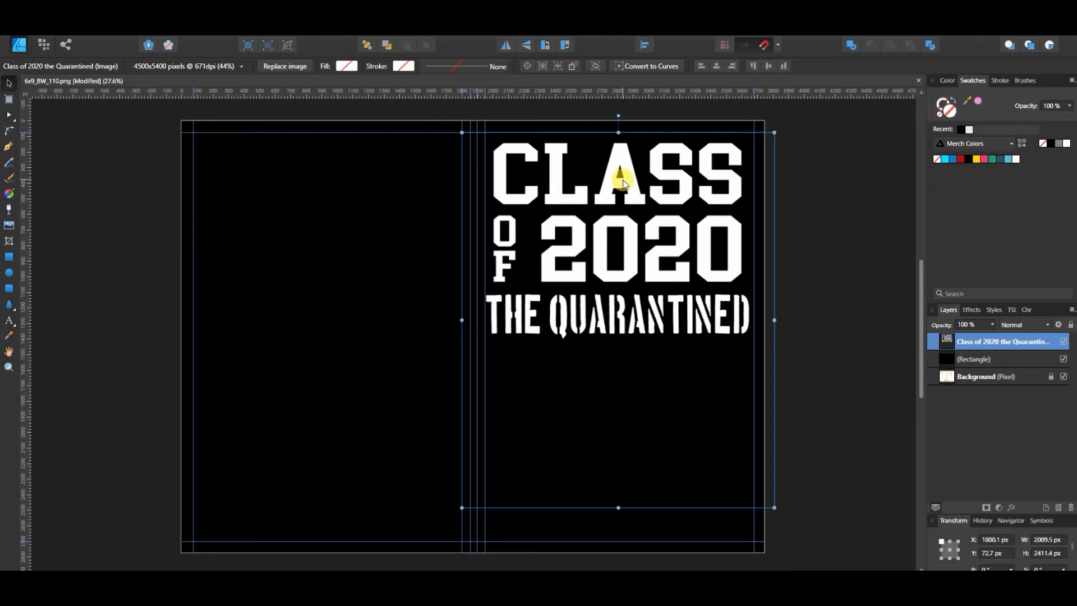
pyautogui.moveTo(623, 183); pyautogui.dragTo(623, 183)
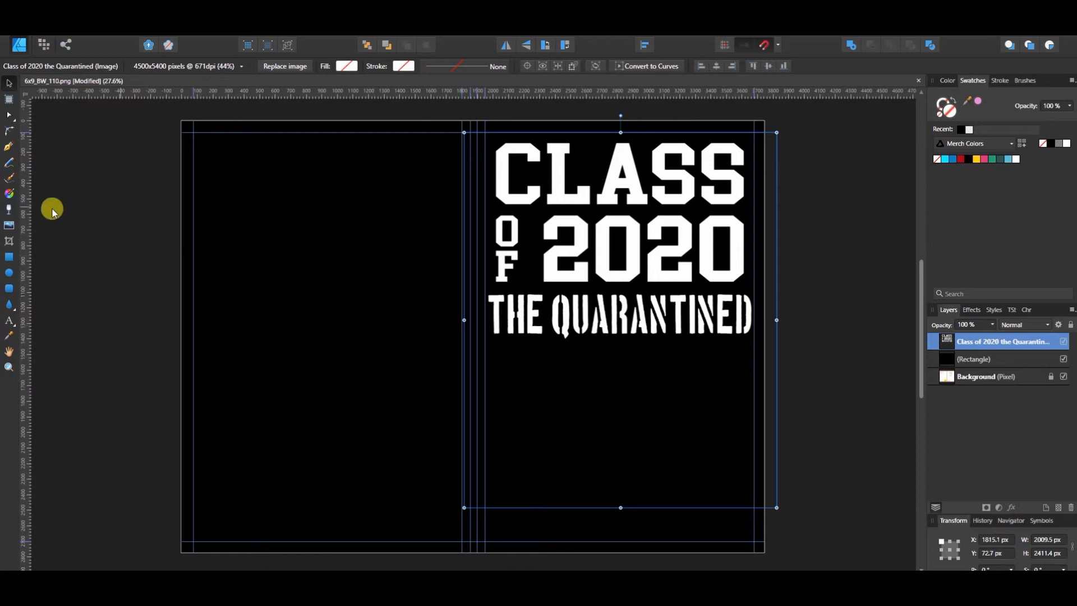
# Step: Add a white Arial art-text line reading CLASS OF 2020 THE QUARANTINED, starting on the upper back cover
pyautogui.click(287, 207)
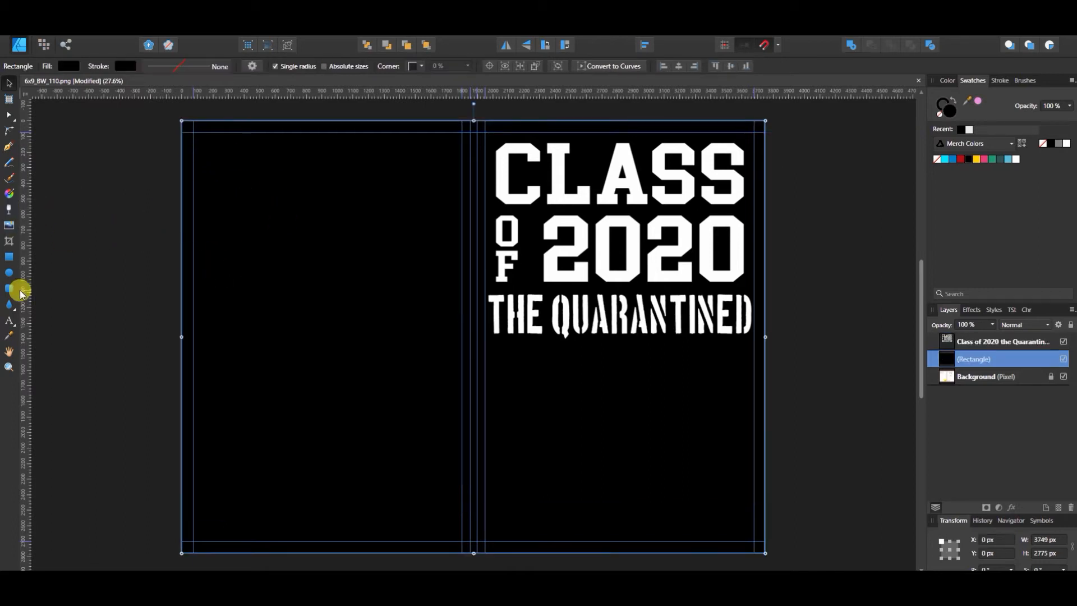
pyautogui.click(10, 321)
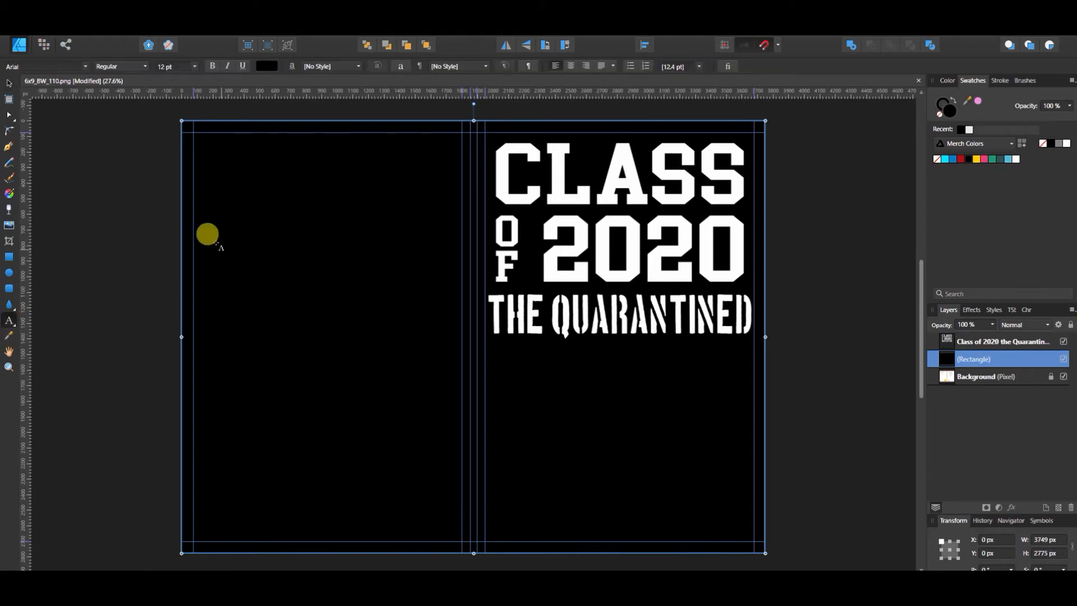
pyautogui.moveTo(210, 261); pyautogui.dragTo(222, 248)
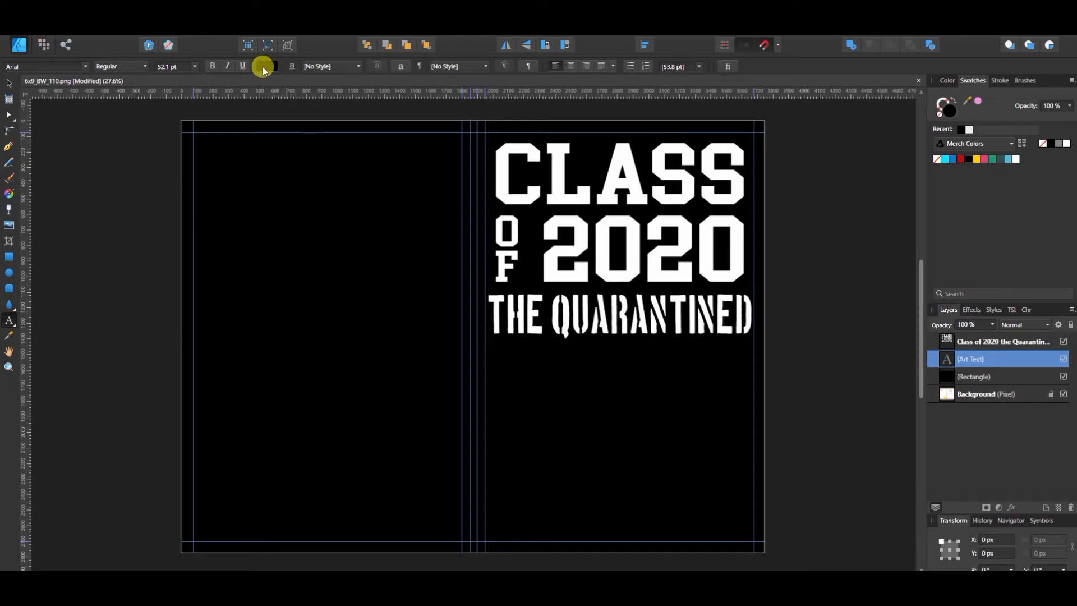
pyautogui.click(263, 66)
pyautogui.click(337, 87)
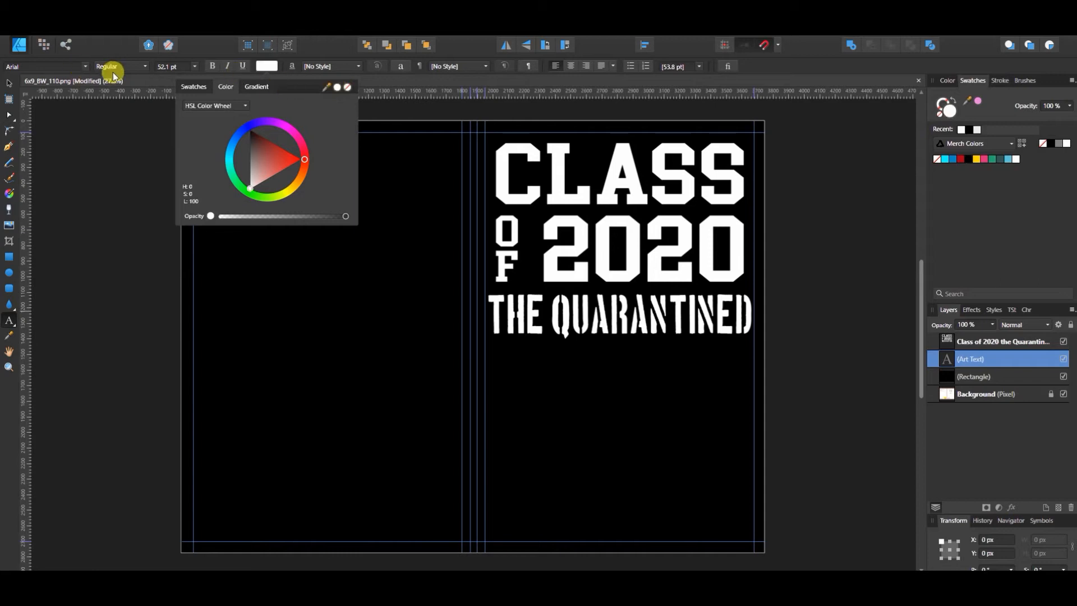
pyautogui.click(87, 66)
pyautogui.click(89, 66)
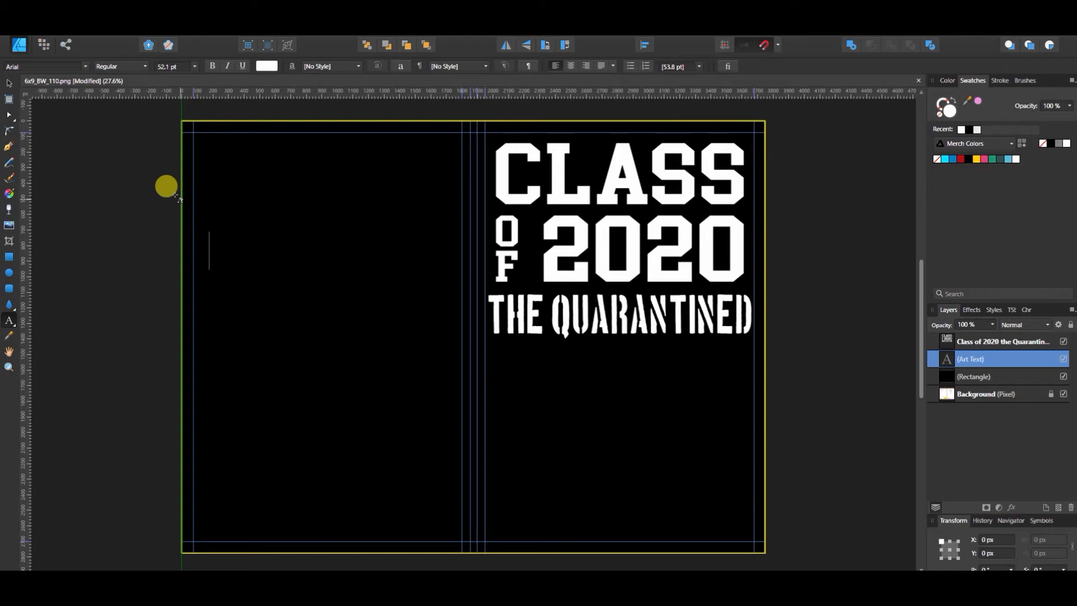
pyautogui.write('CLASS OF')
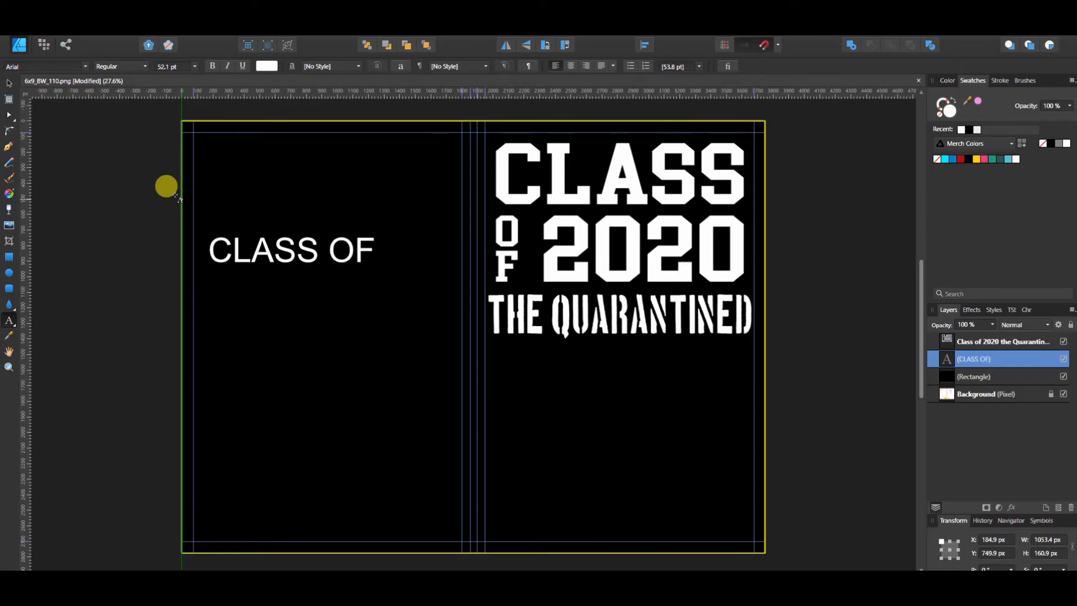
pyautogui.write(' 2020')
pyautogui.write(' THE')
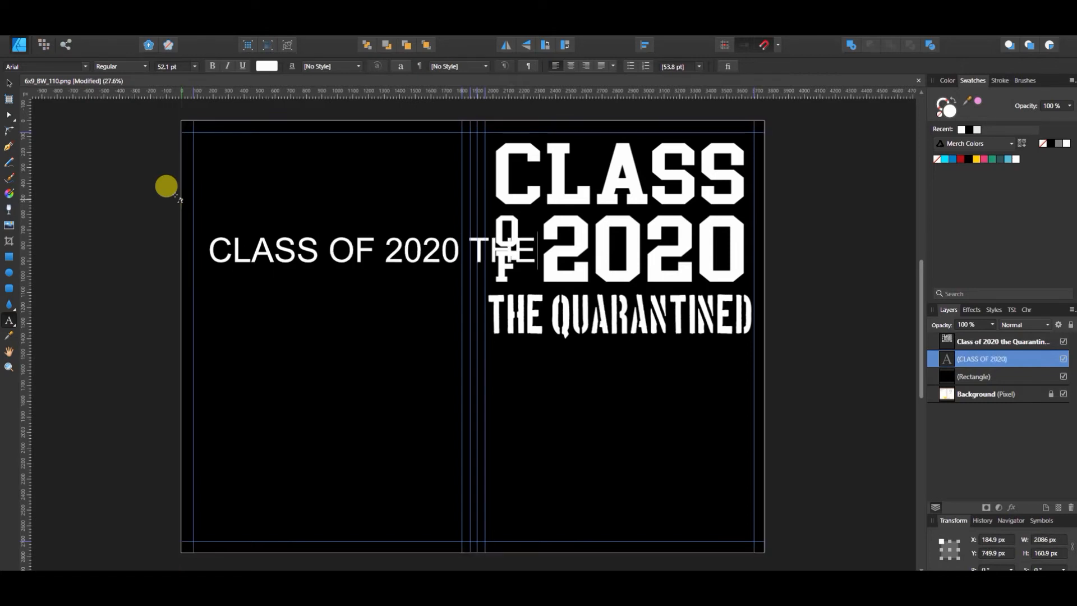
pyautogui.write(' QUARANTINED')
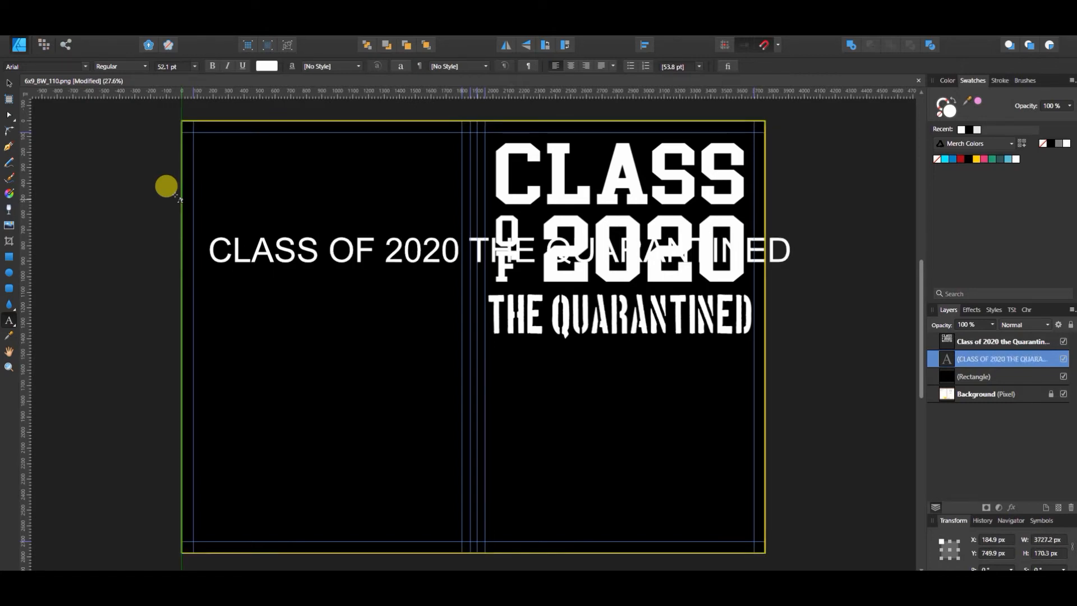
pyautogui.press('Escape')
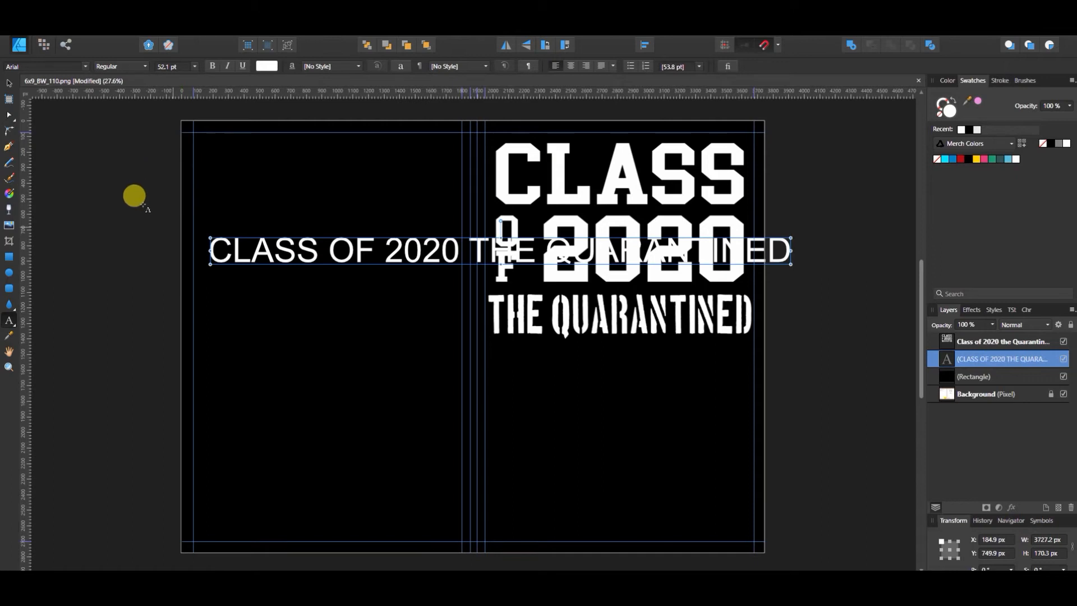
# Step: Scale the CLASS OF 2020 THE QUARANTINED text to about 1503 x 69 px and rotate it 90° clockwise onto the spine
pyautogui.click(8, 84)
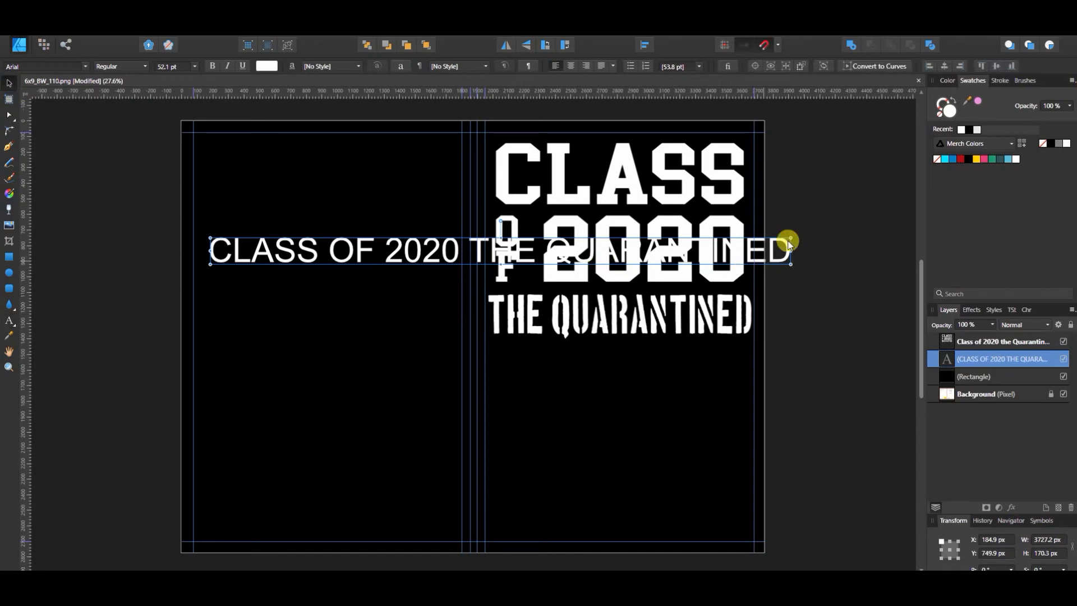
pyautogui.moveTo(788, 234); pyautogui.dragTo(442, 272)
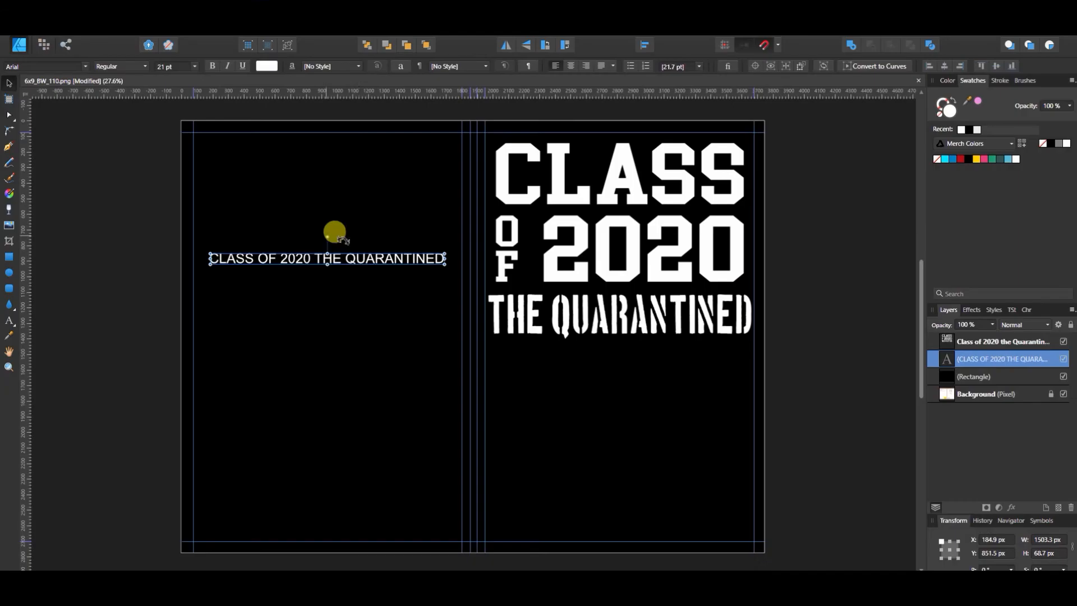
pyautogui.moveTo(491, 231); pyautogui.dragTo(546, 273)
pyautogui.moveTo(359, 262); pyautogui.dragTo(359, 262)
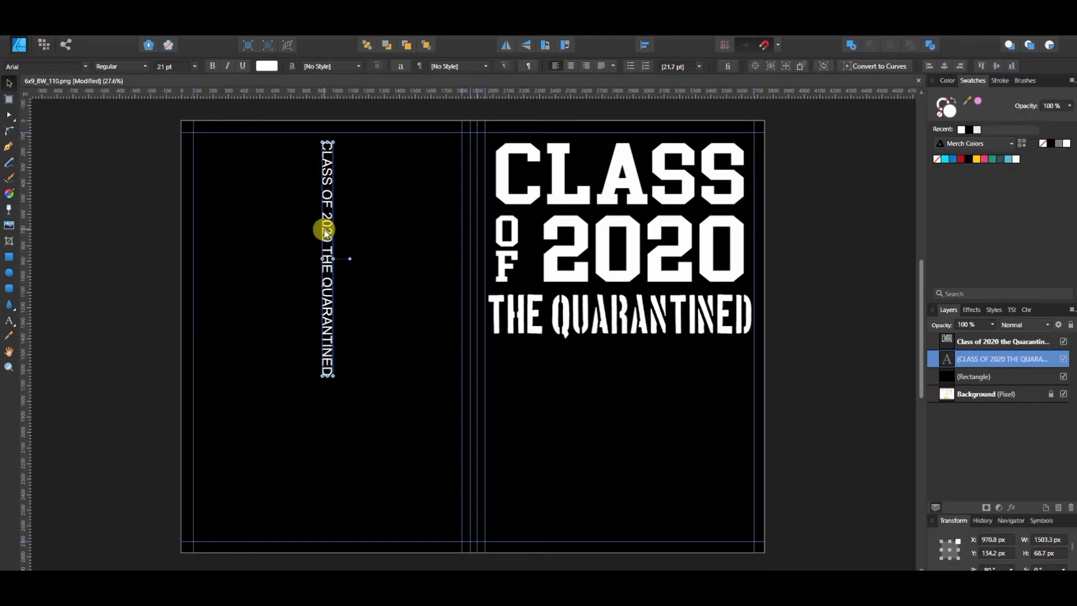
pyautogui.moveTo(325, 230); pyautogui.dragTo(471, 295)
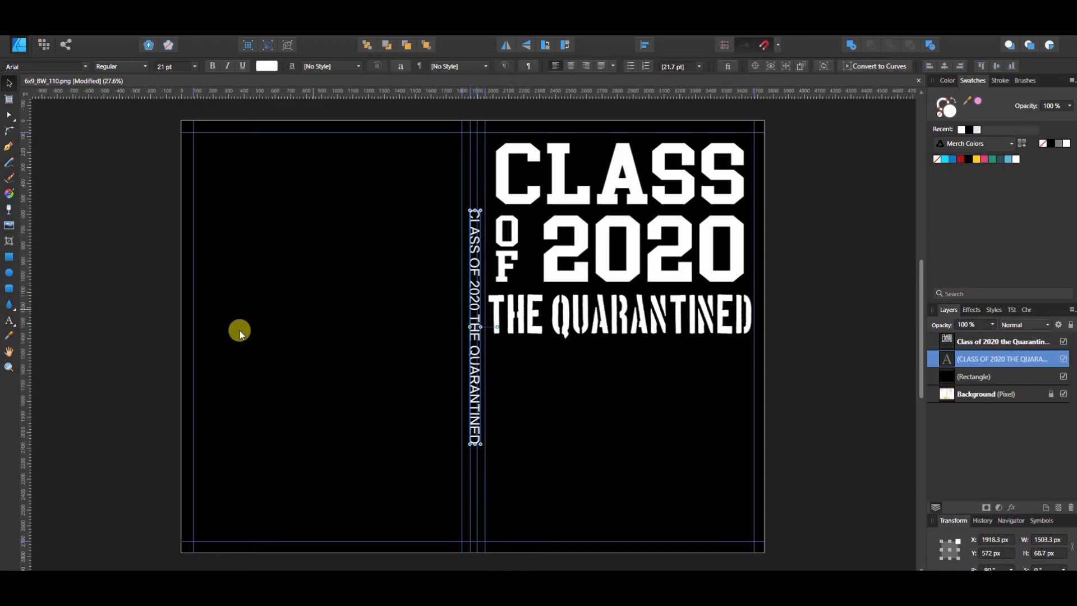
# Step: Set the font size of the whole spine text to 9 pt
pyautogui.click(9, 320)
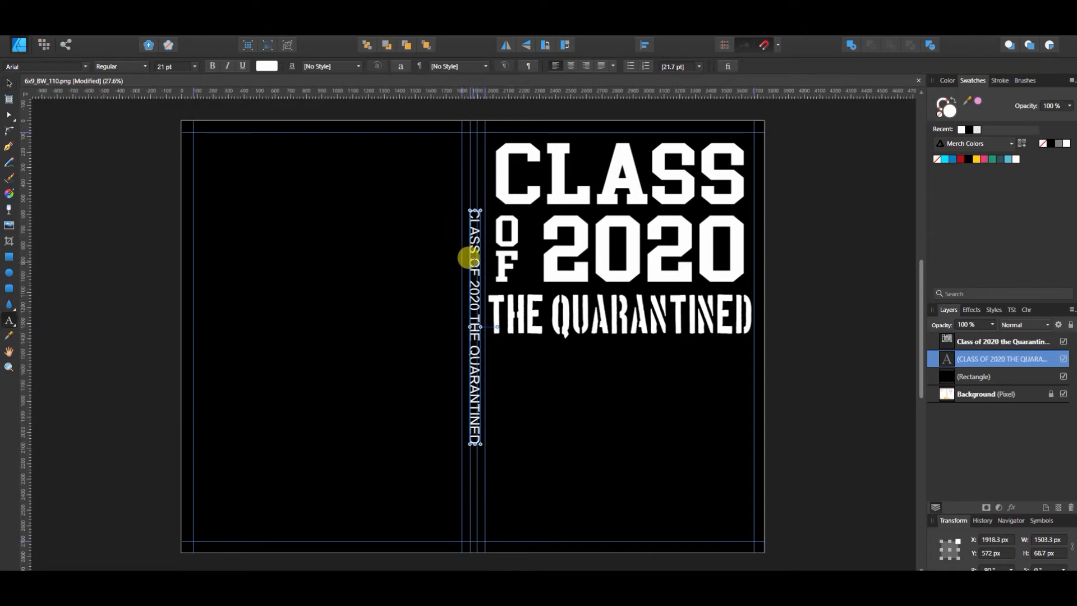
pyautogui.tripleClick(468, 257)
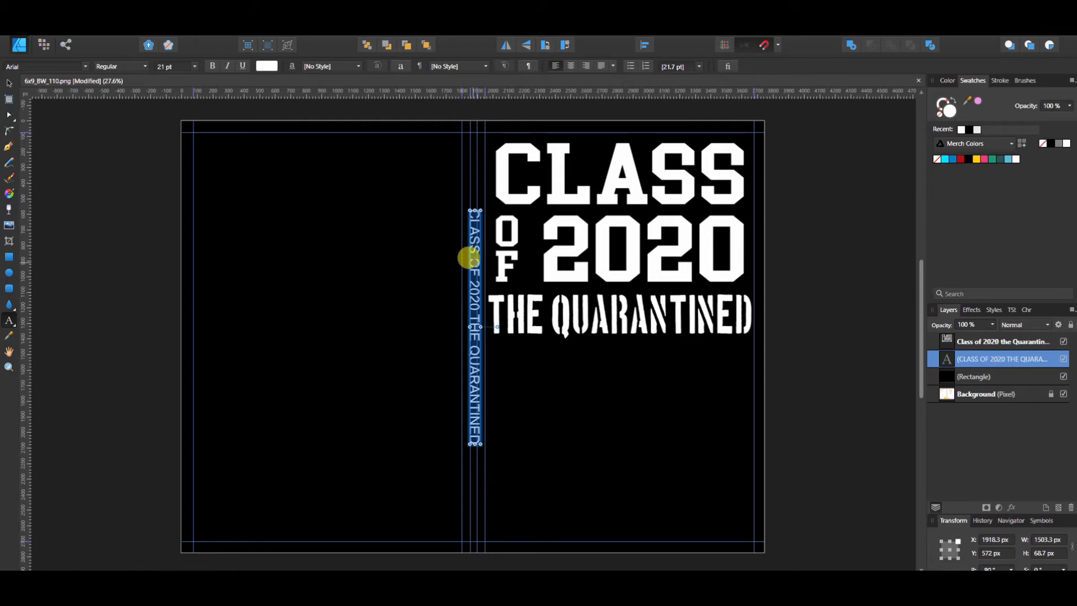
pyautogui.click(192, 68)
pyautogui.click(191, 71)
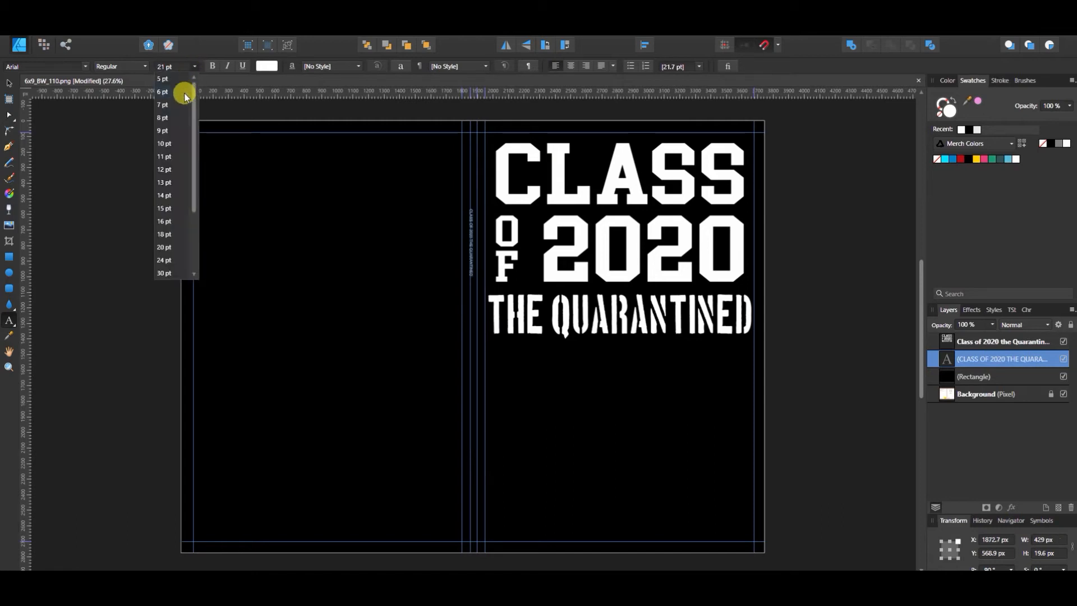
pyautogui.click(165, 130)
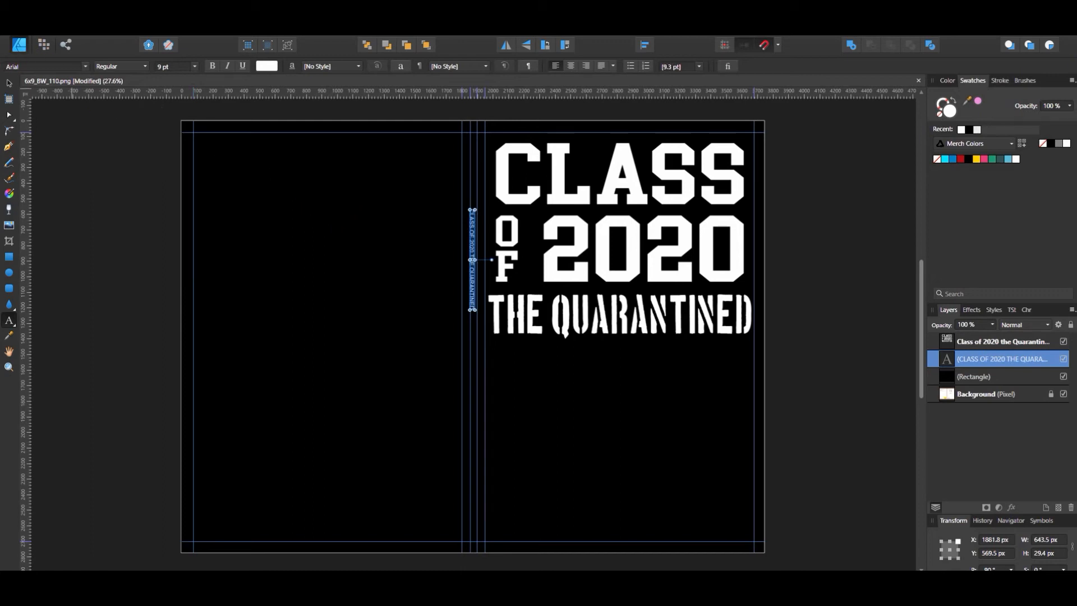
# Step: Move the spine text down to about Y 957 px, centred between the inner spine guides, and check its clearance
pyautogui.click(9, 83)
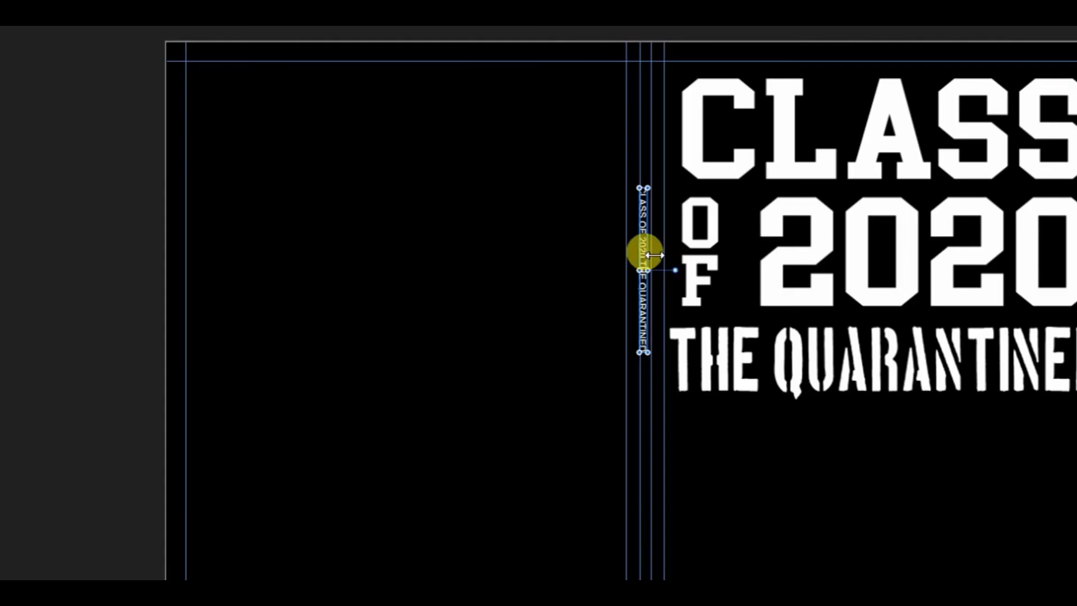
pyautogui.moveTo(640, 247); pyautogui.dragTo(642, 341)
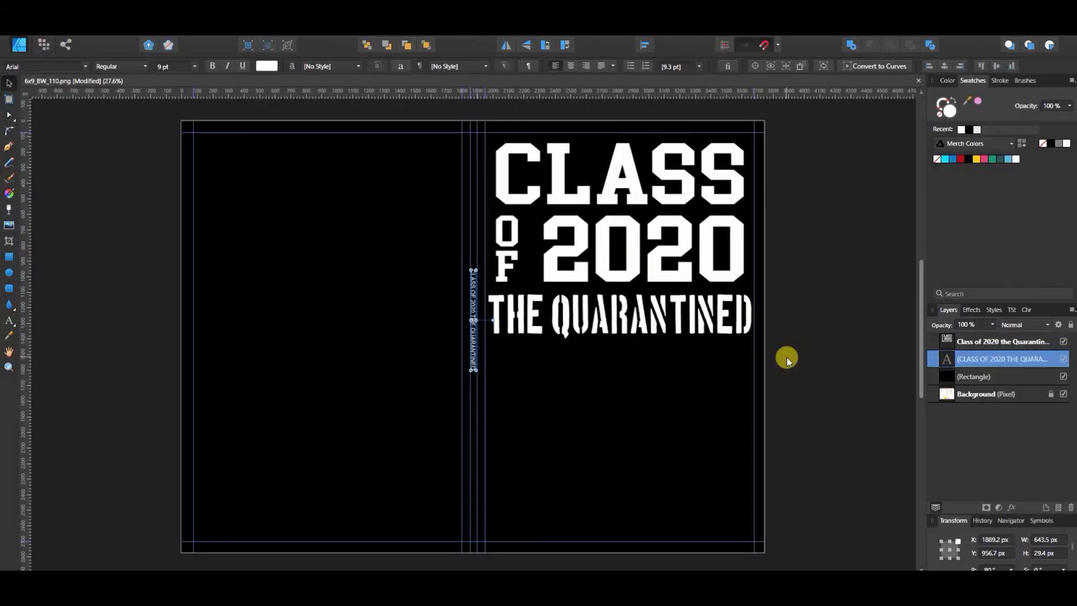
pyautogui.hotkey('ctrl', '=')
pyautogui.hotkey('ctrl', '=')
pyautogui.hotkey('ctrl', '=')
pyautogui.hotkey('ctrl', '=')
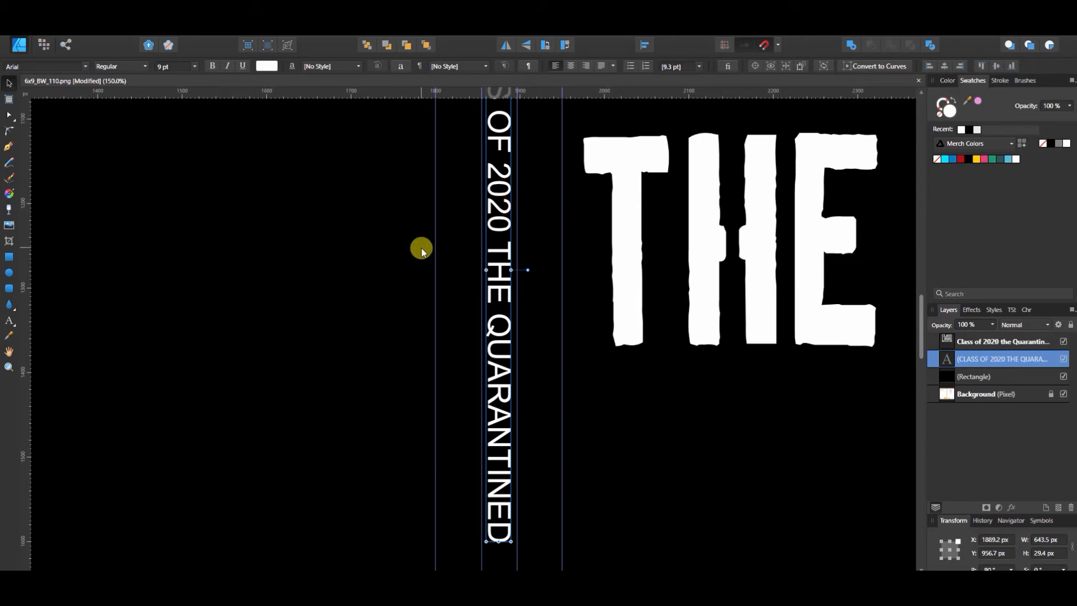
pyautogui.hotkey('ctrl', '0')
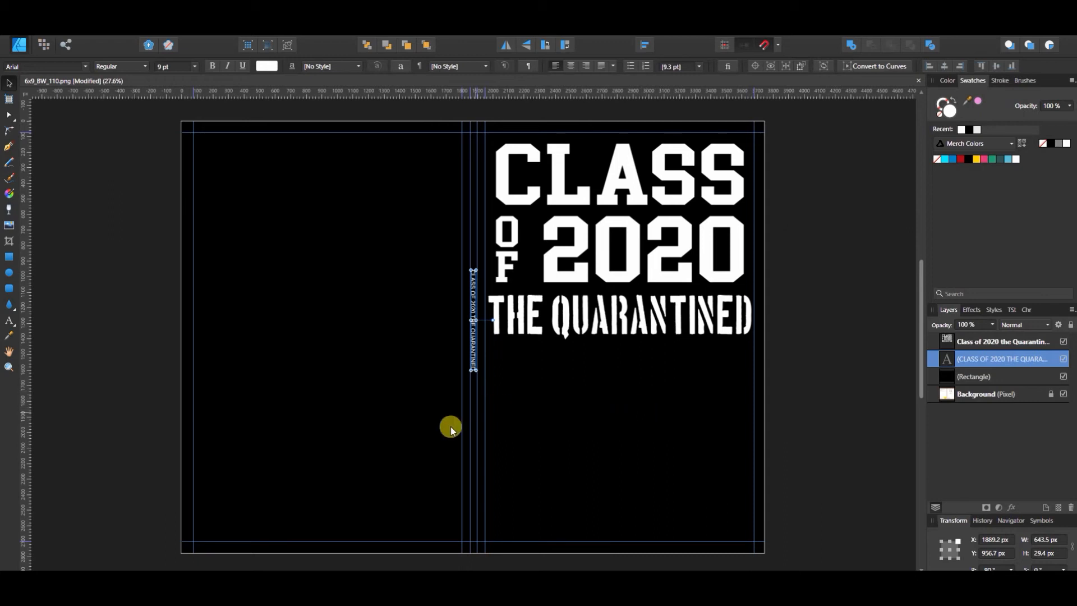
# Step: Add "You can get the matching t-shirt here:" near the bottom of the back cover and scale it to about 1434 x 81 px
pyautogui.click(7, 323)
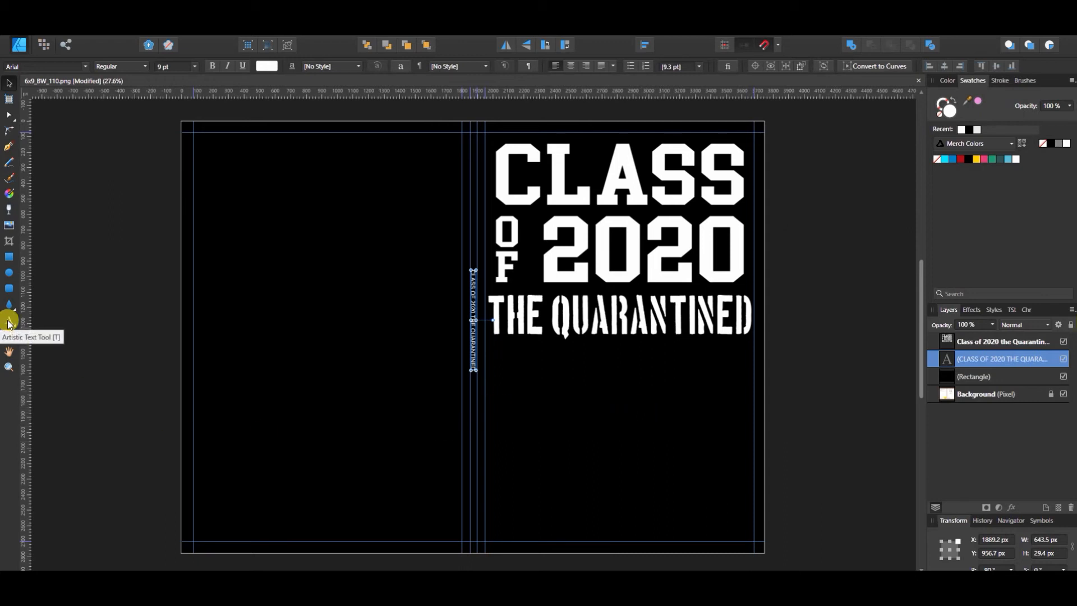
pyautogui.moveTo(204, 472); pyautogui.dragTo(216, 499)
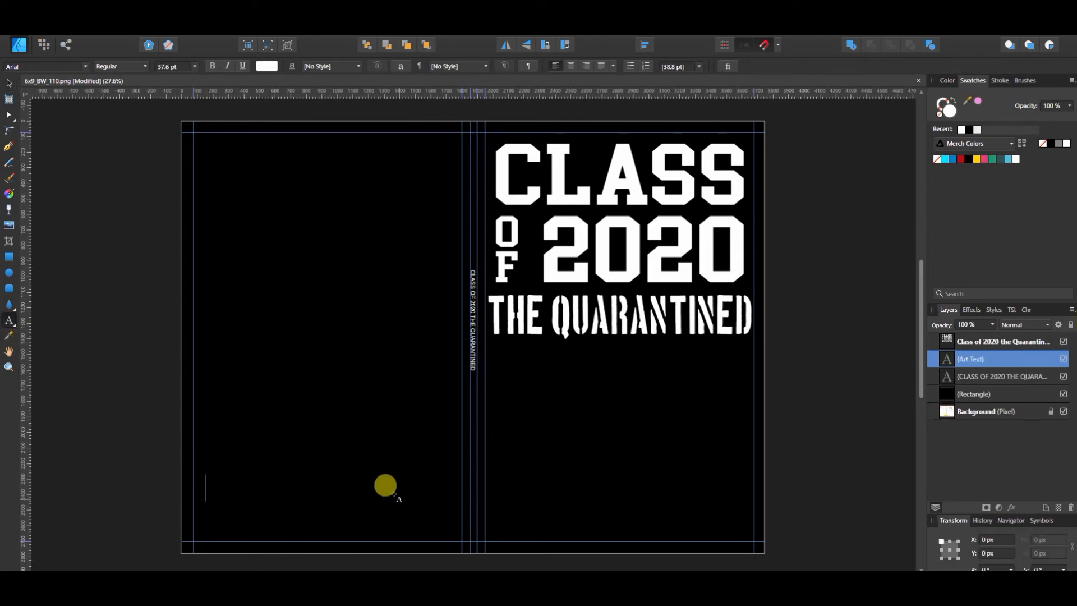
pyautogui.write('You can get the matching')
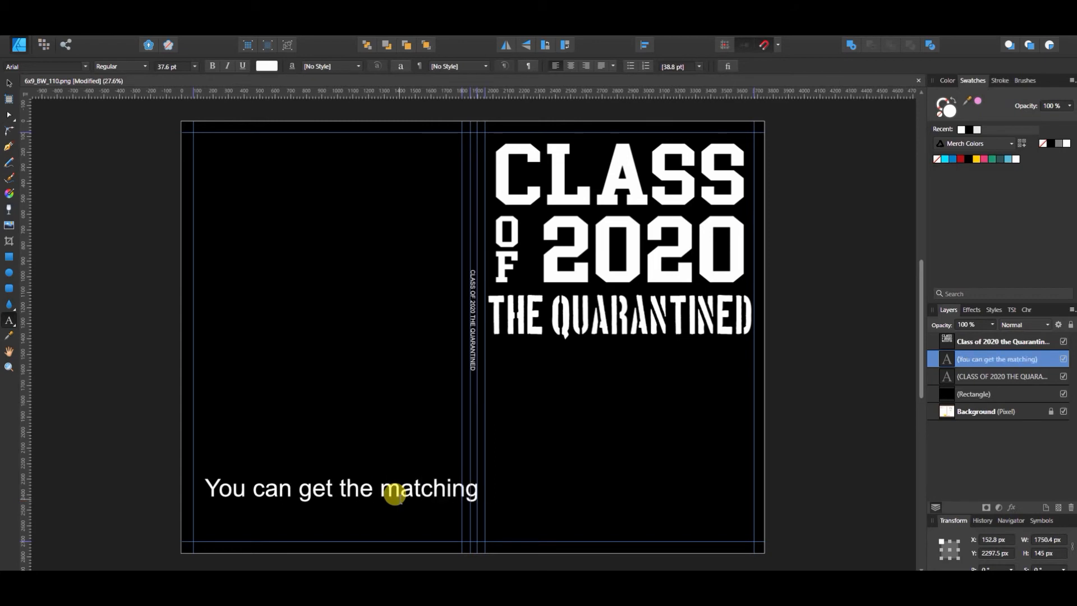
pyautogui.write(' t-shirt here:')
pyautogui.press('Escape')
pyautogui.moveTo(611, 501); pyautogui.dragTo(427, 478)
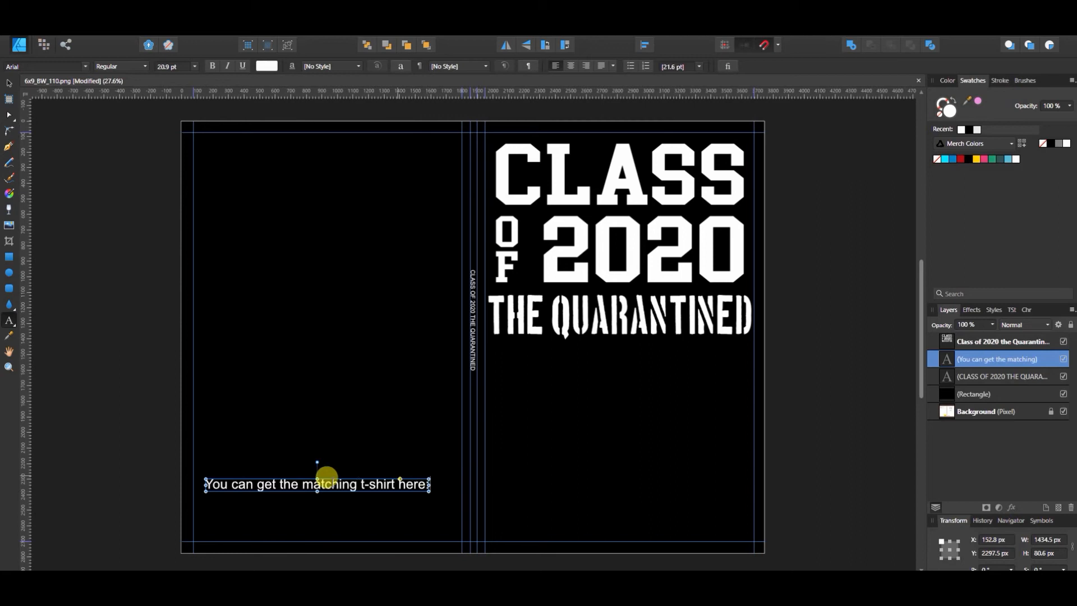
# Step: Add the text "Put link here" under the t-shirt line, scaled to about 556 x 74 px and left-aligned with it
pyautogui.click(197, 496)
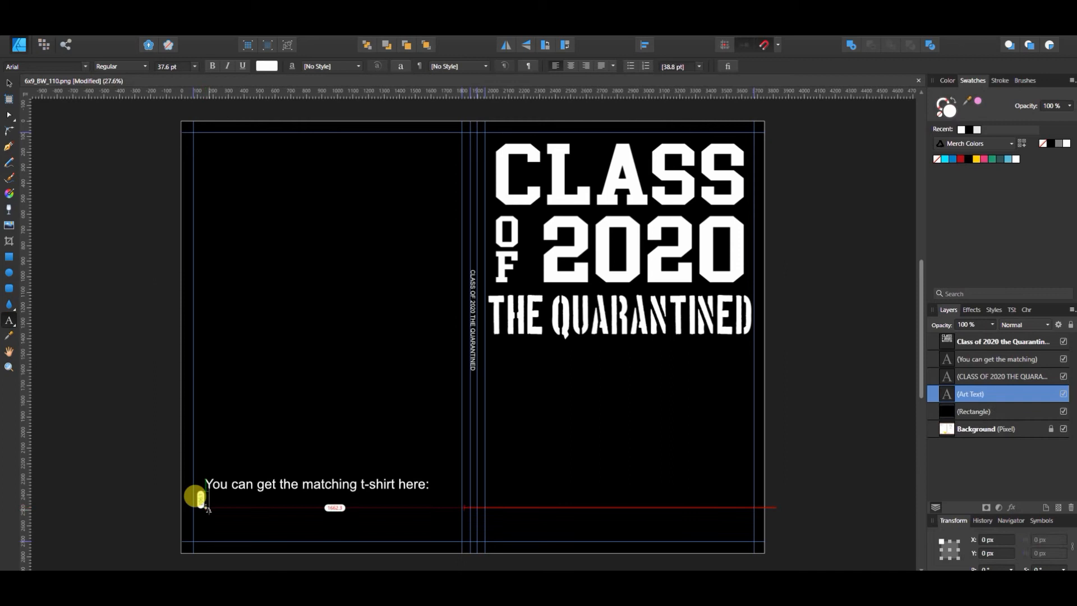
pyautogui.write('Put')
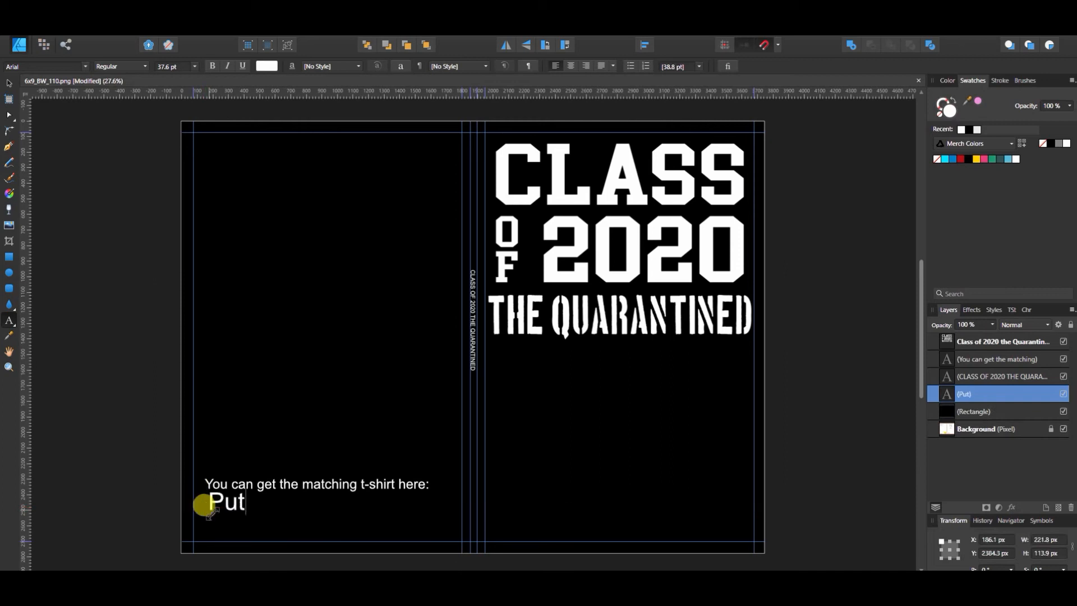
pyautogui.write(' link here')
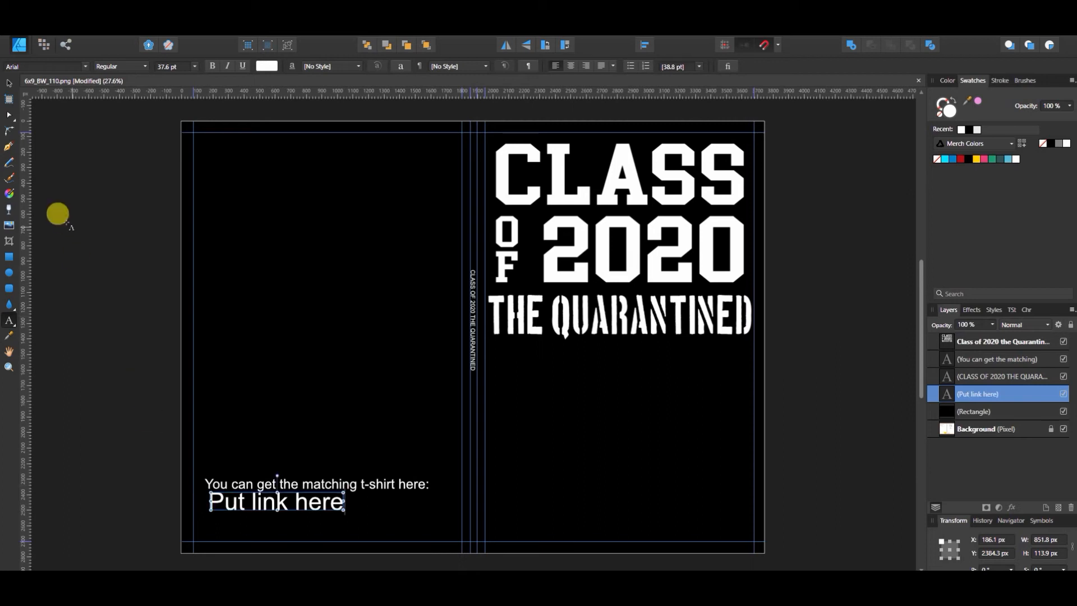
pyautogui.click(9, 83)
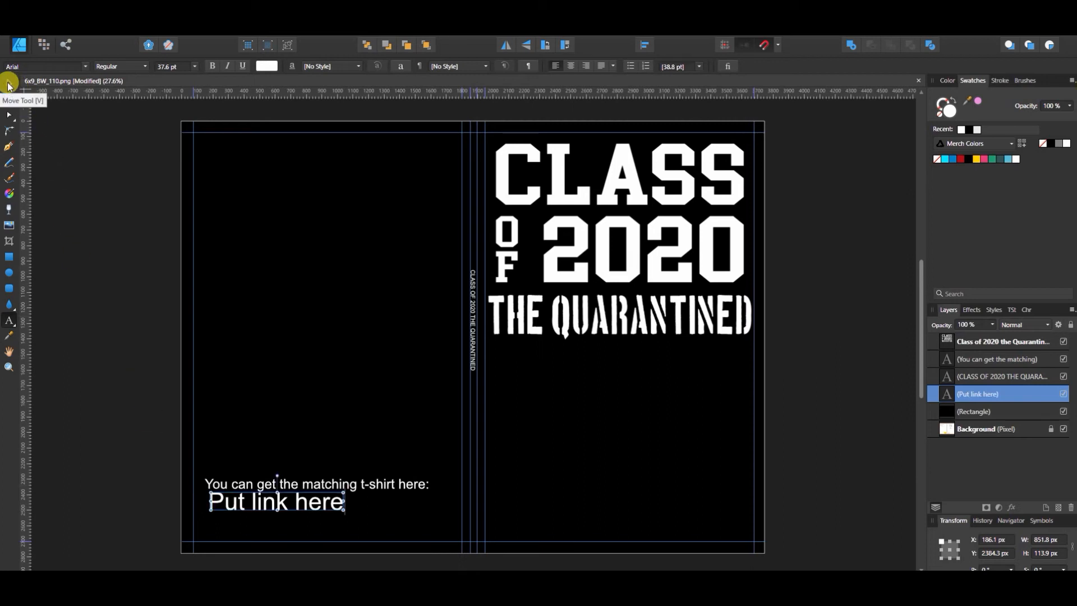
pyautogui.click(9, 84)
pyautogui.moveTo(342, 508); pyautogui.dragTo(267, 504)
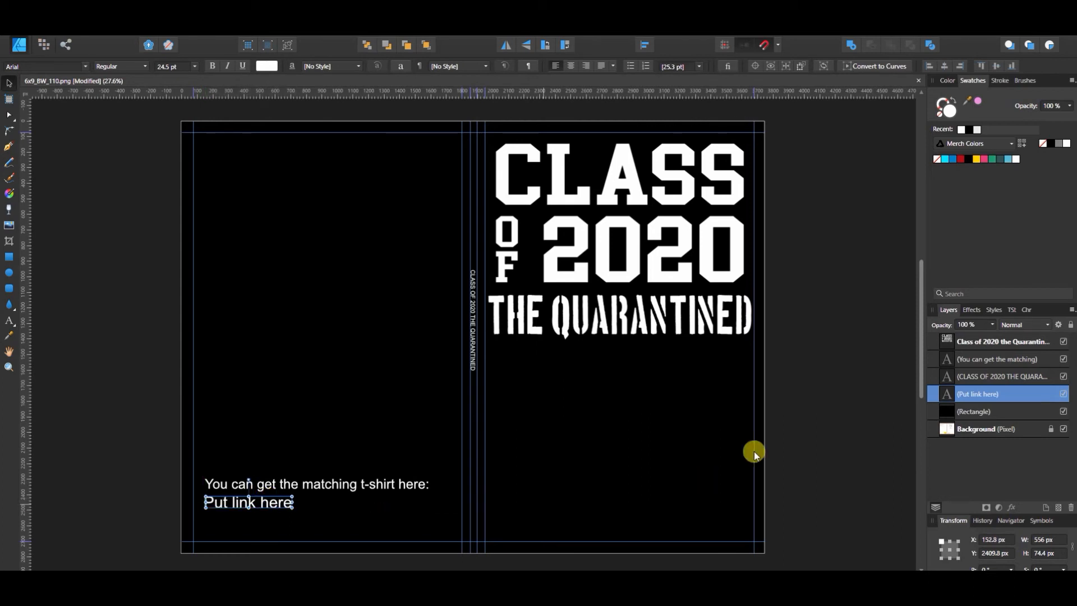
# Step: Place guides along the upper and left edges of the template's barcode box, hiding the black rectangle only while positioning them
pyautogui.click(1063, 411)
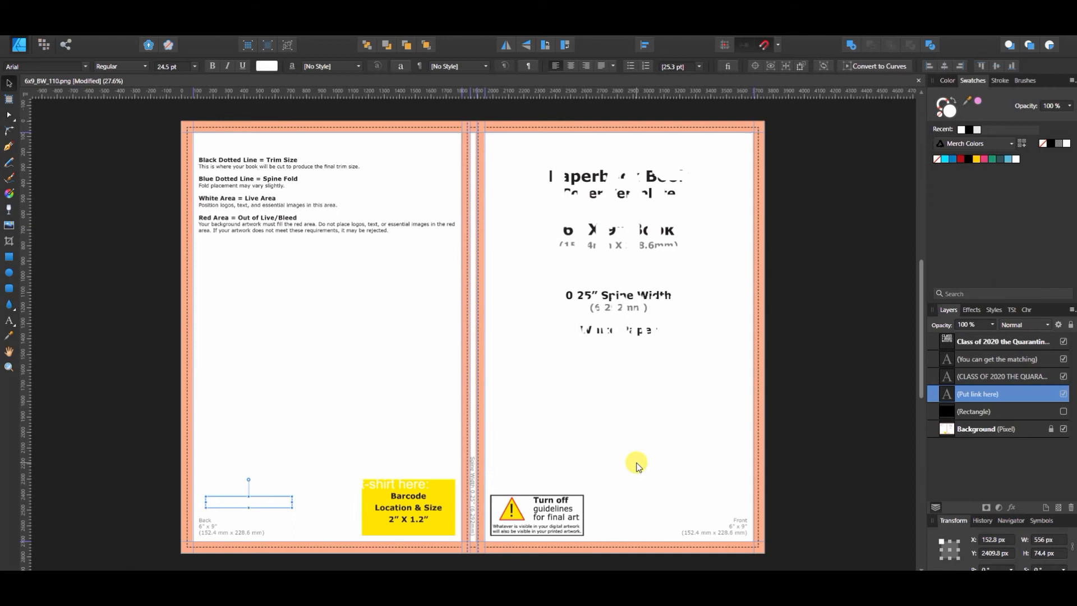
pyautogui.moveTo(560, 91); pyautogui.dragTo(553, 476)
pyautogui.moveTo(24, 430); pyautogui.dragTo(362, 459)
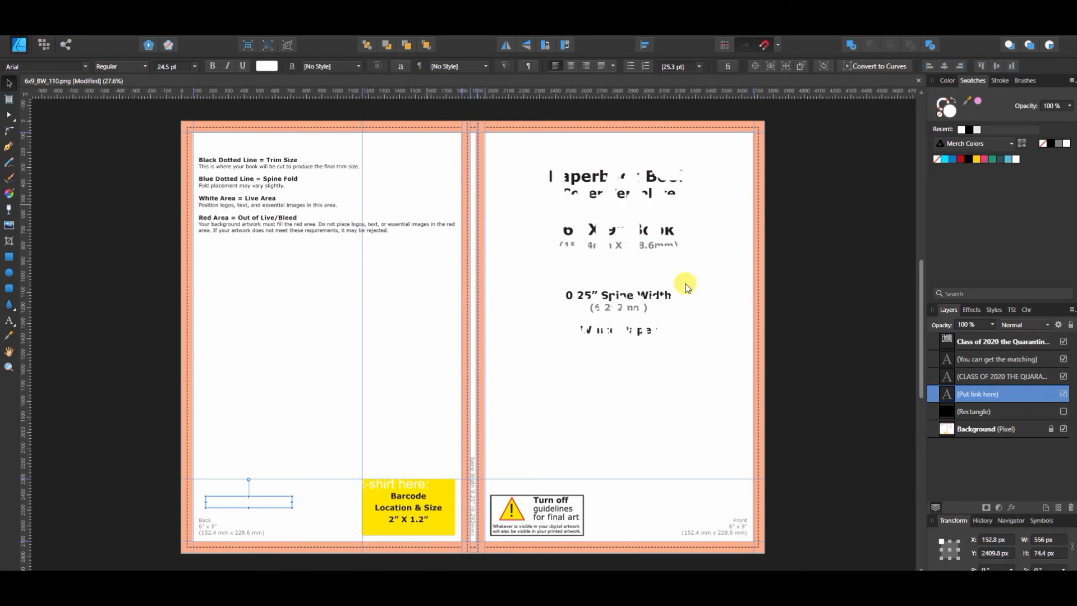
pyautogui.click(1063, 411)
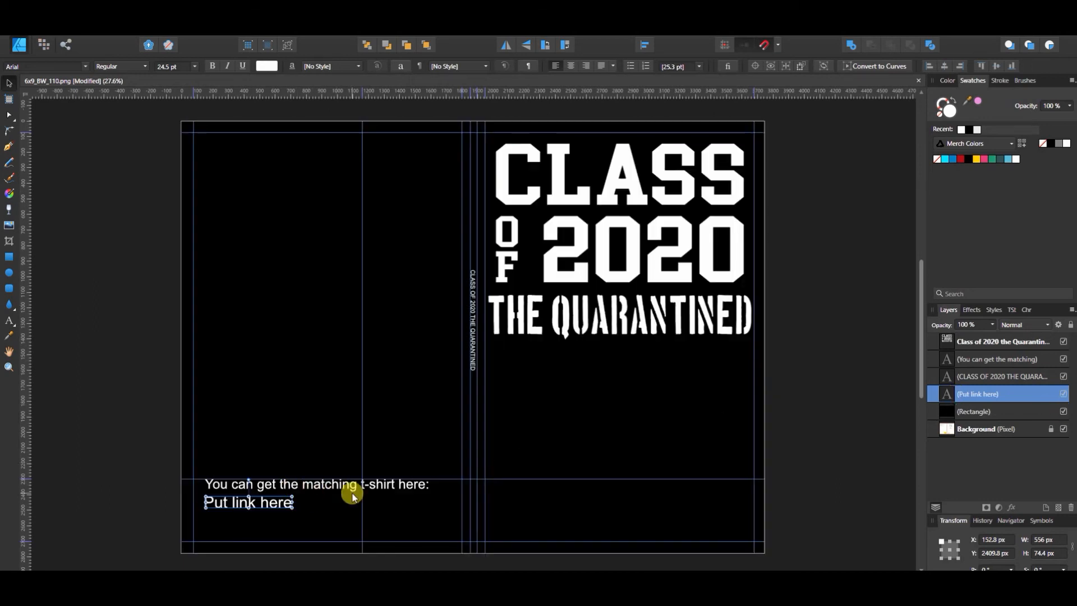
# Step: Scale the matching t-shirt line to about 1005 x 57 px so it ends at the barcode area's vertical guide
pyautogui.click(382, 484)
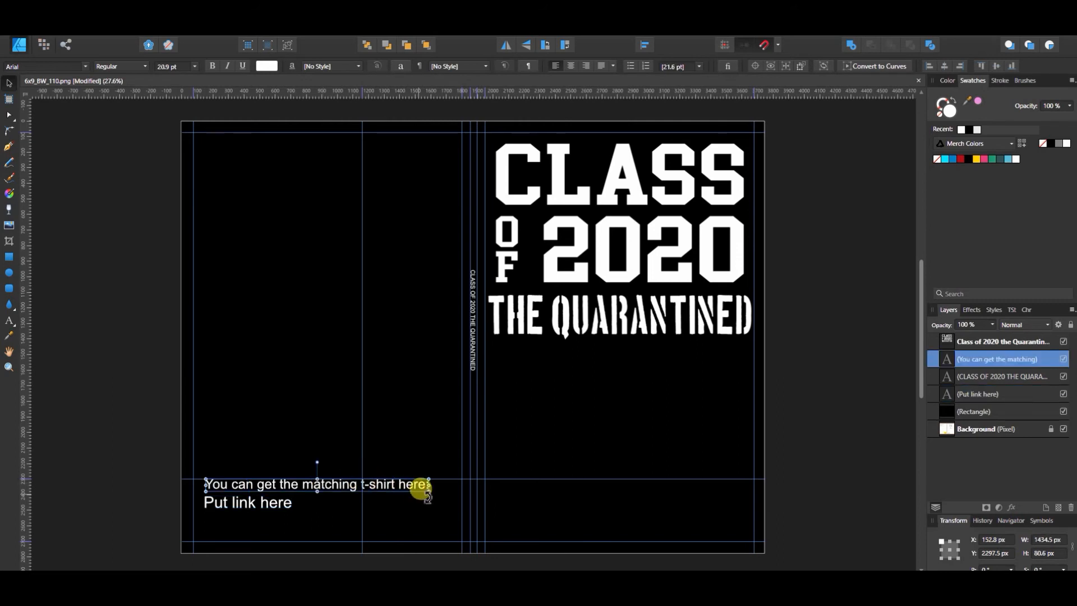
pyautogui.moveTo(429, 486); pyautogui.dragTo(362, 482)
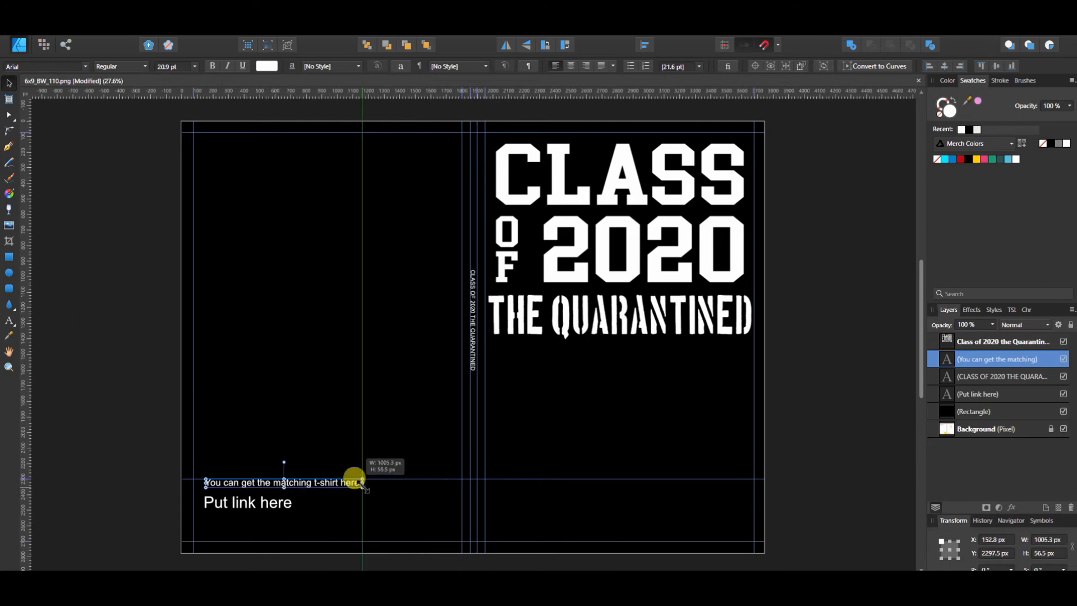
# Step: Scale the "Put link here" text down to about 503 x 67 px
pyautogui.click(259, 502)
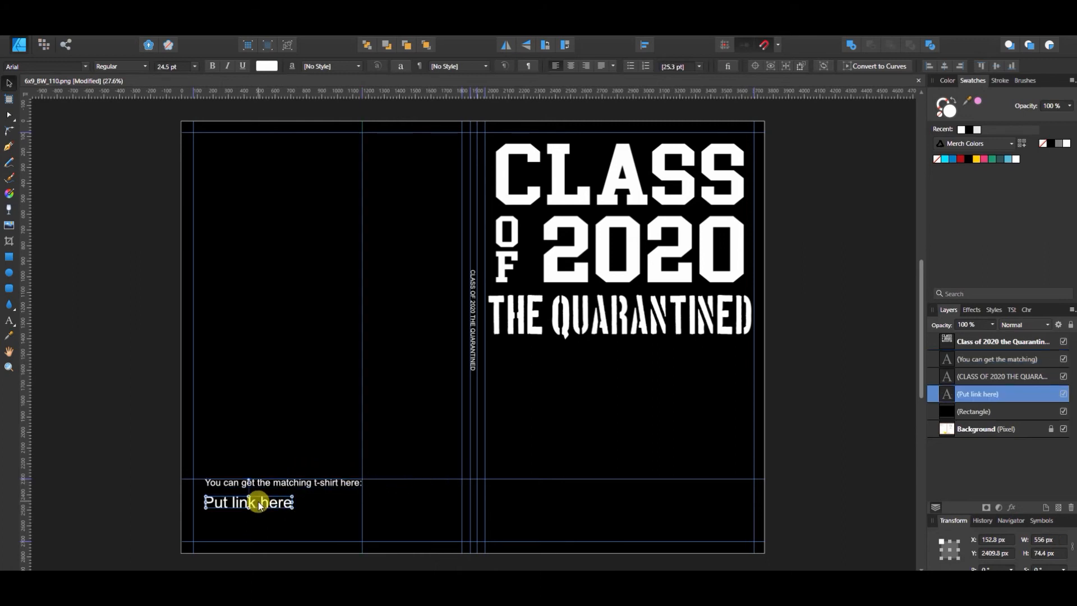
pyautogui.moveTo(261, 501); pyautogui.dragTo(261, 503)
pyautogui.moveTo(291, 508); pyautogui.dragTo(286, 506)
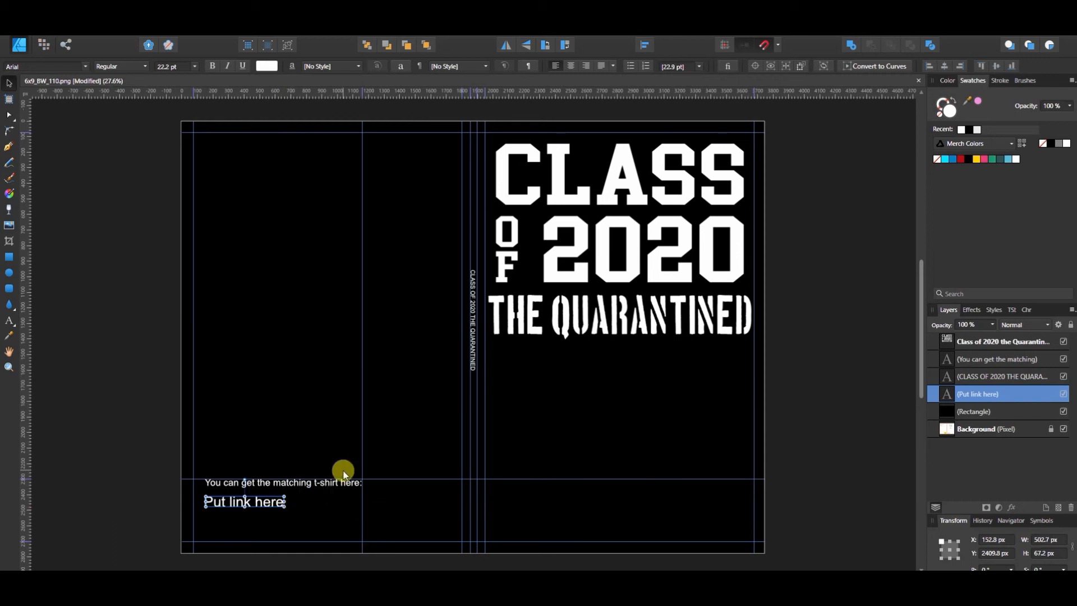
# Step: Add the text "amazon.com/sldfjdkl/ASINNUMBER/" to the back cover, above the matching t-shirt line
pyautogui.click(10, 319)
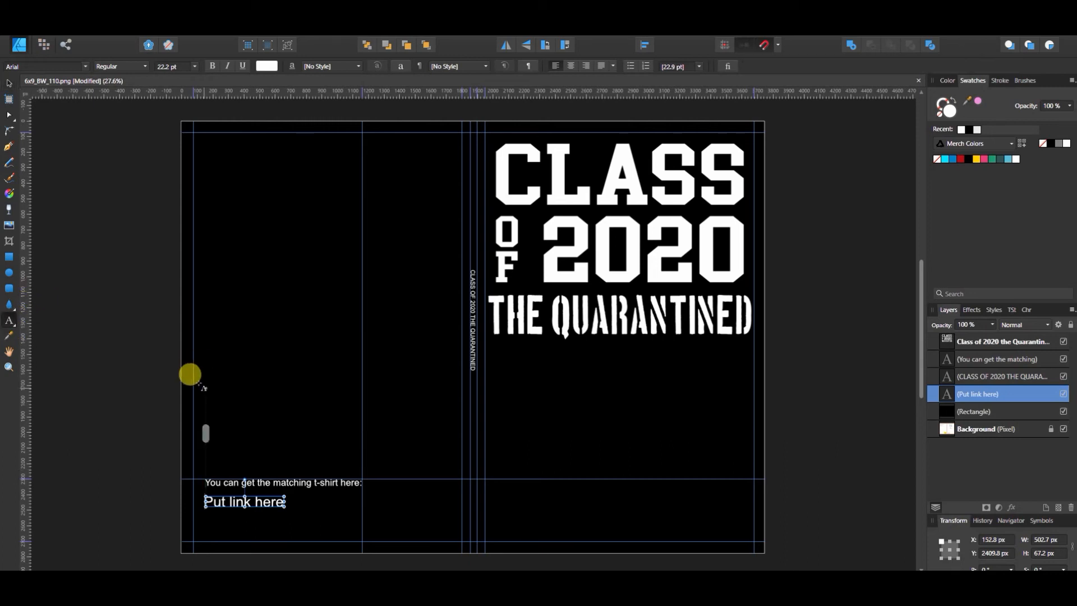
pyautogui.click(211, 393)
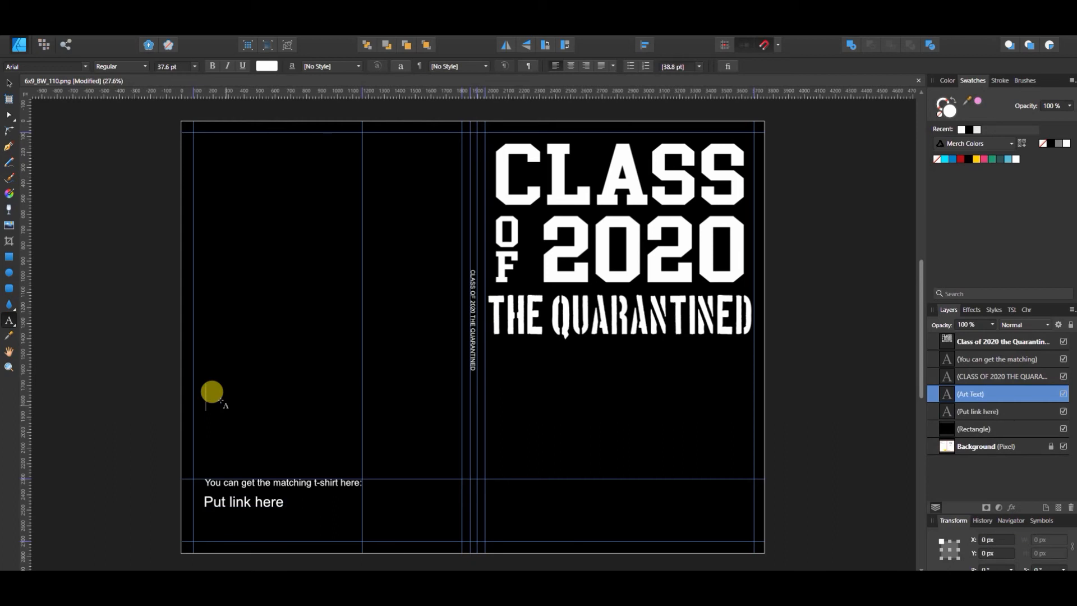
pyautogui.write('amazon.com/')
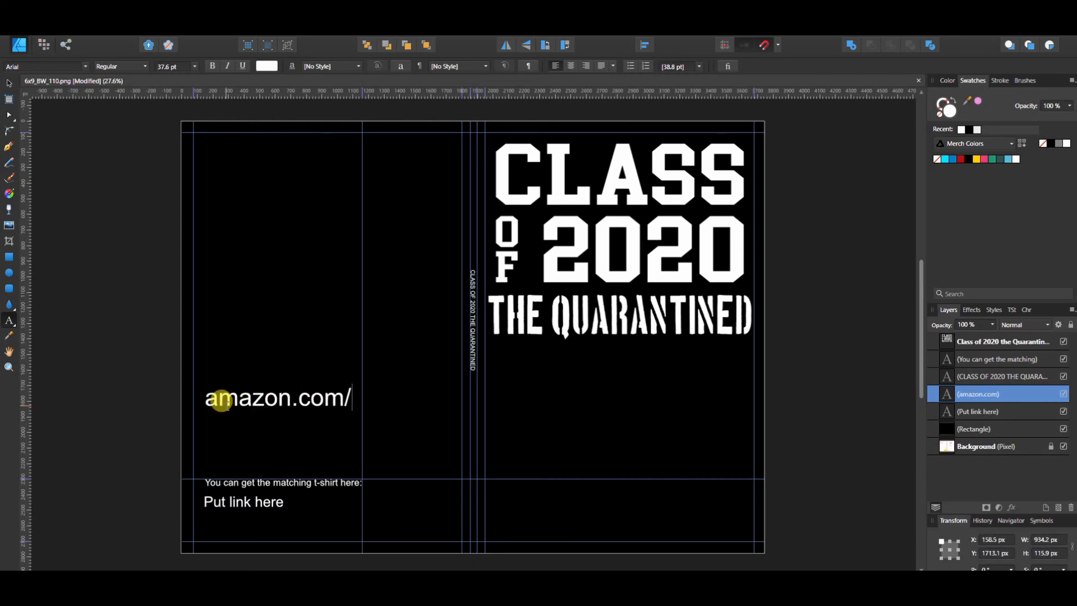
pyautogui.write('sldfjdkl/ASIN')
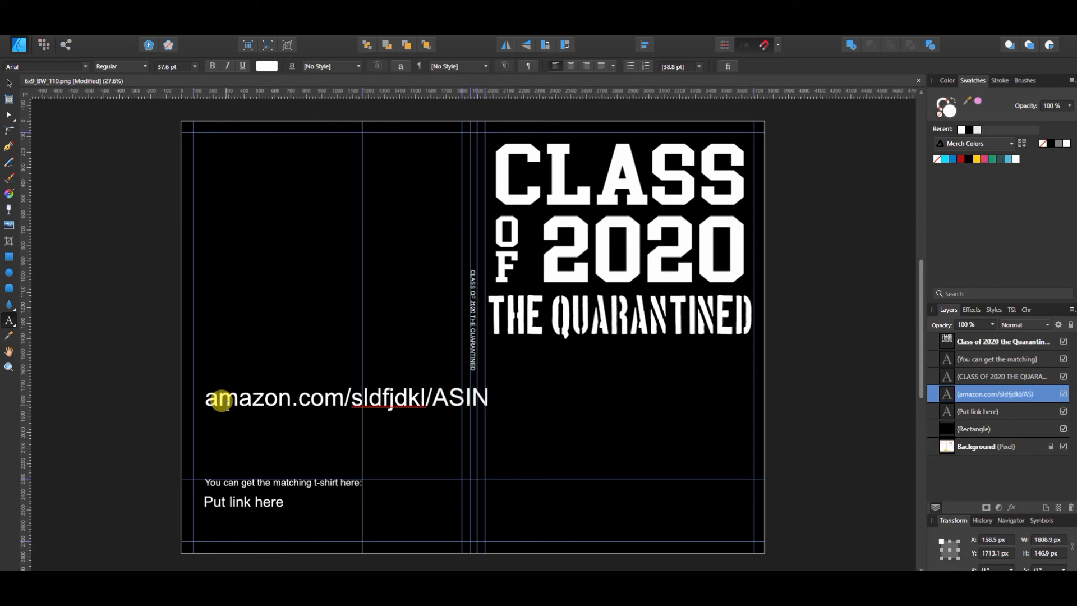
pyautogui.write('NUMBER/')
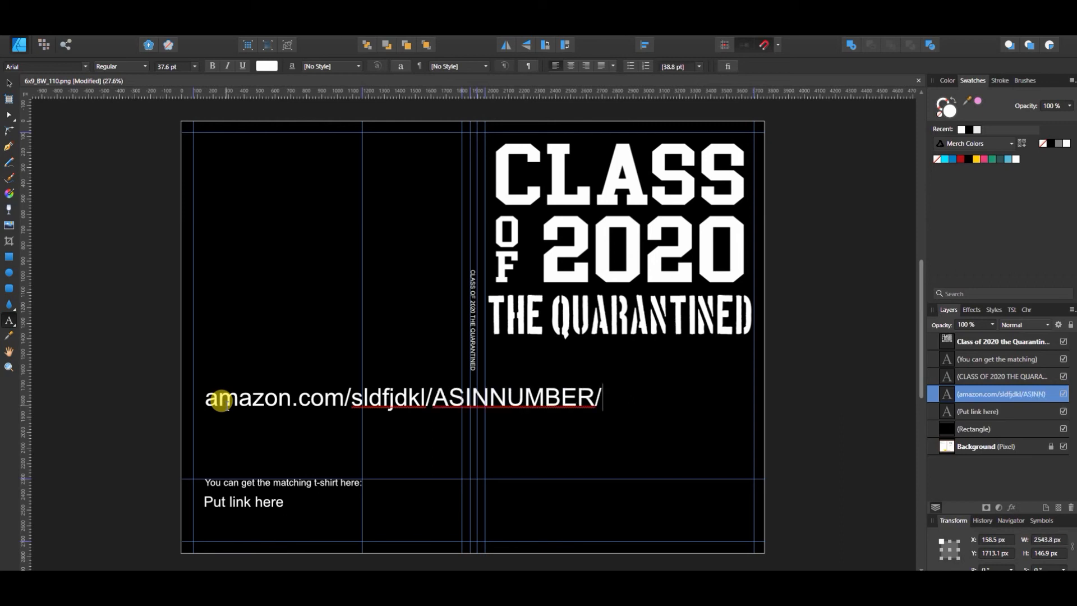
pyautogui.write('=blahblahblah')
# Step: Append "=blahblahblah" to the end of the Amazon link text
pyautogui.press('Escape')
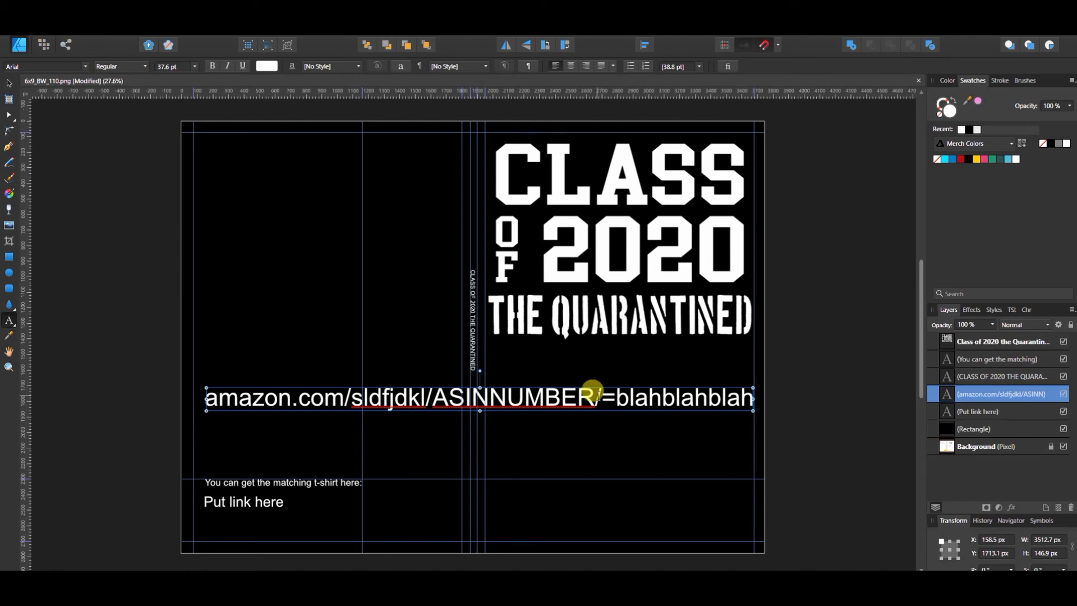
# Step: Remove "/=blahblahblah" from the link so it ends with ASINNUMBER
pyautogui.moveTo(593, 390); pyautogui.dragTo(764, 386)
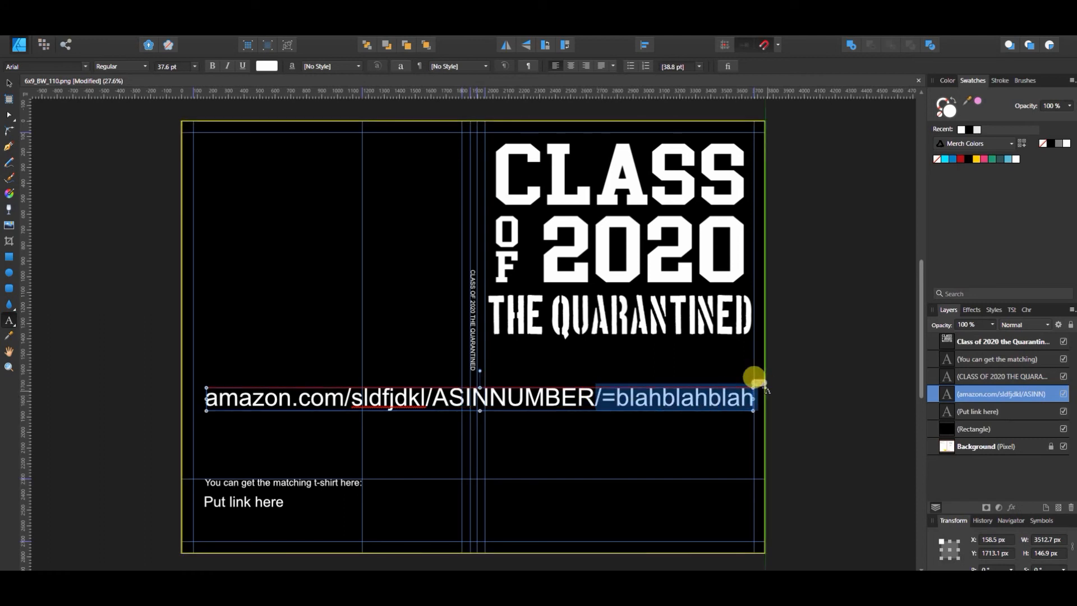
pyautogui.press('BackSpace')
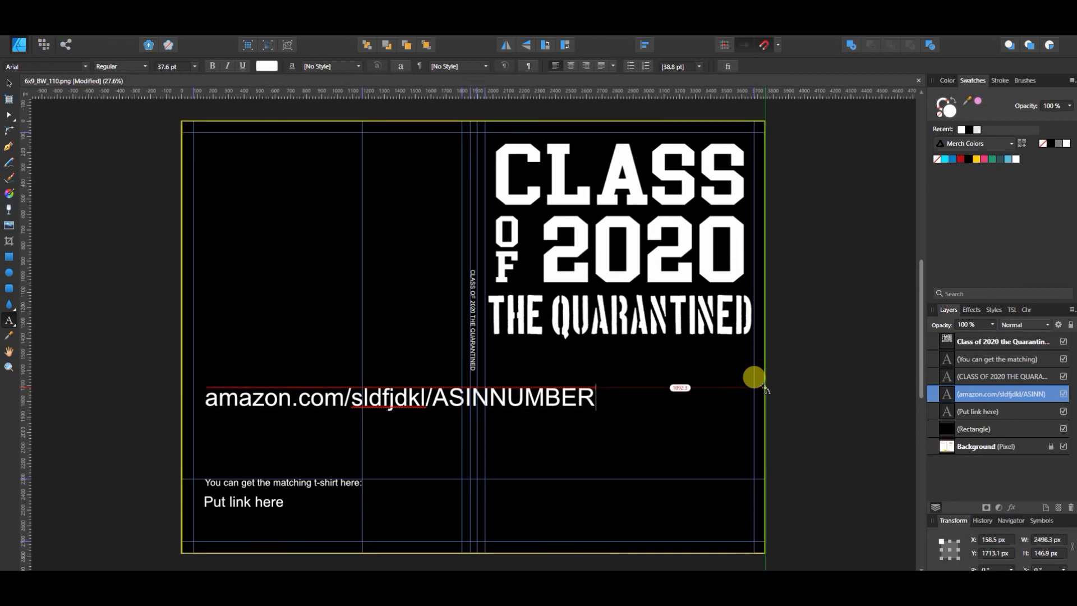
pyautogui.press('Escape')
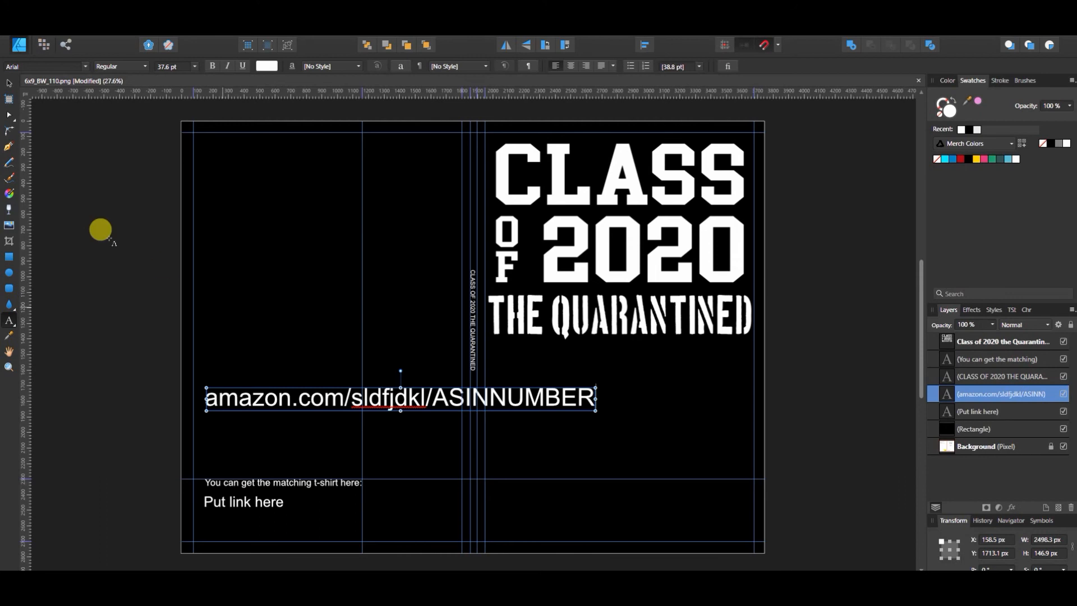
# Step: Move the Amazon link text down to just above the matching t-shirt line, starting at the back cover's outer margin guide
pyautogui.click(8, 84)
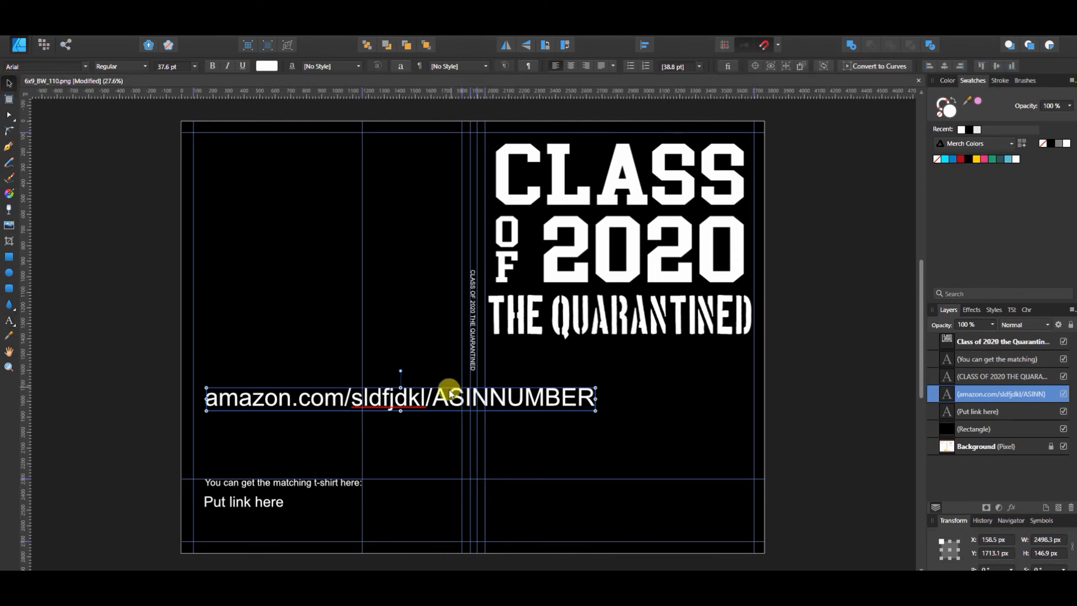
pyautogui.moveTo(446, 399); pyautogui.dragTo(446, 443)
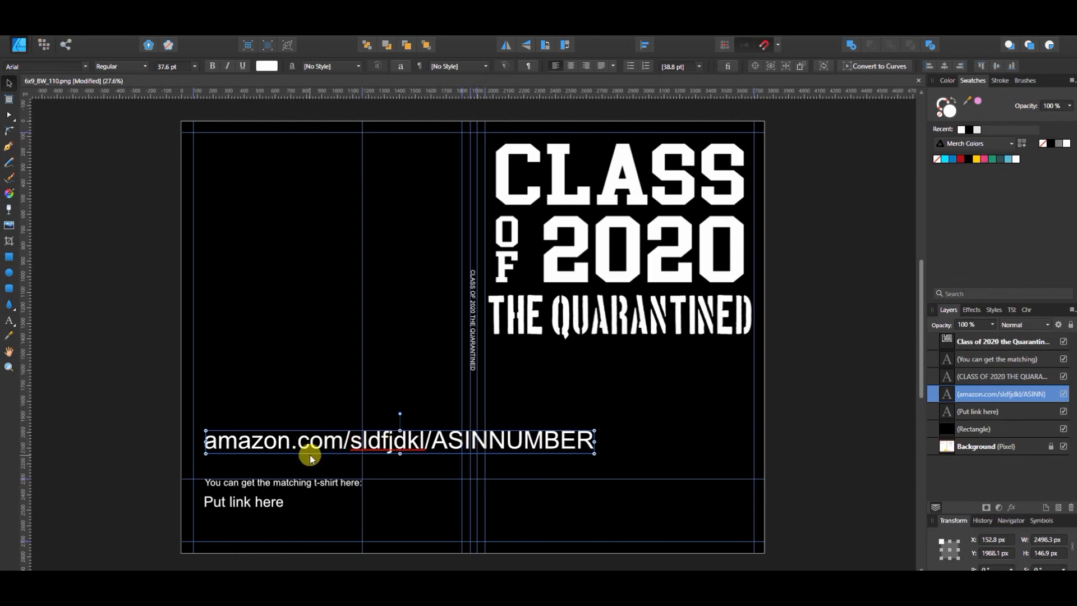
pyautogui.moveTo(309, 454); pyautogui.dragTo(297, 437)
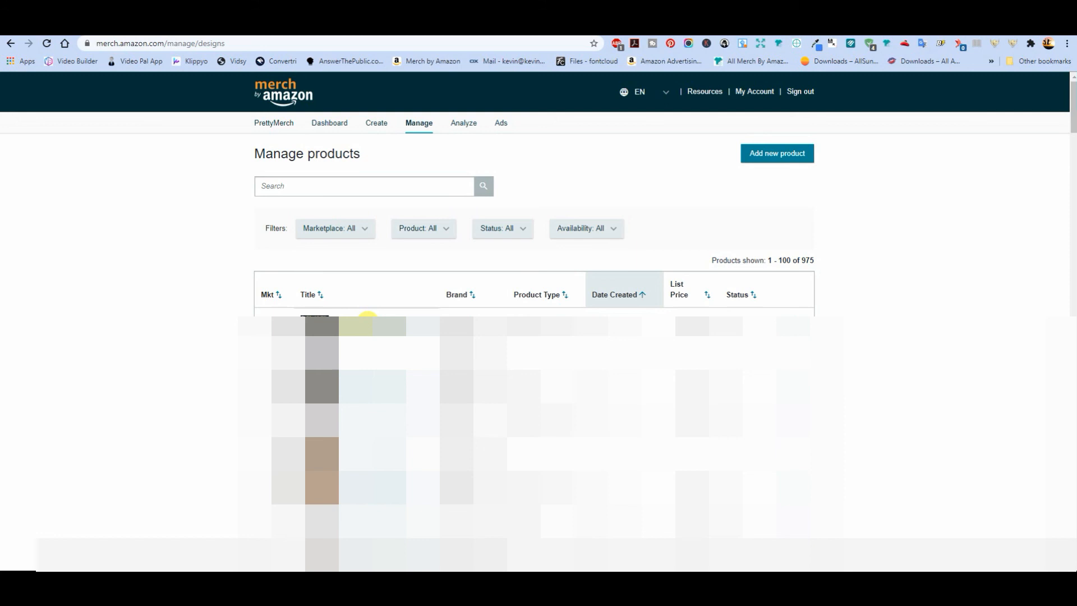
# Step: Look up a product in the Merch by Amazon product list, and delete the "Put link here" placeholder from the back cover
pyautogui.click(368, 321)
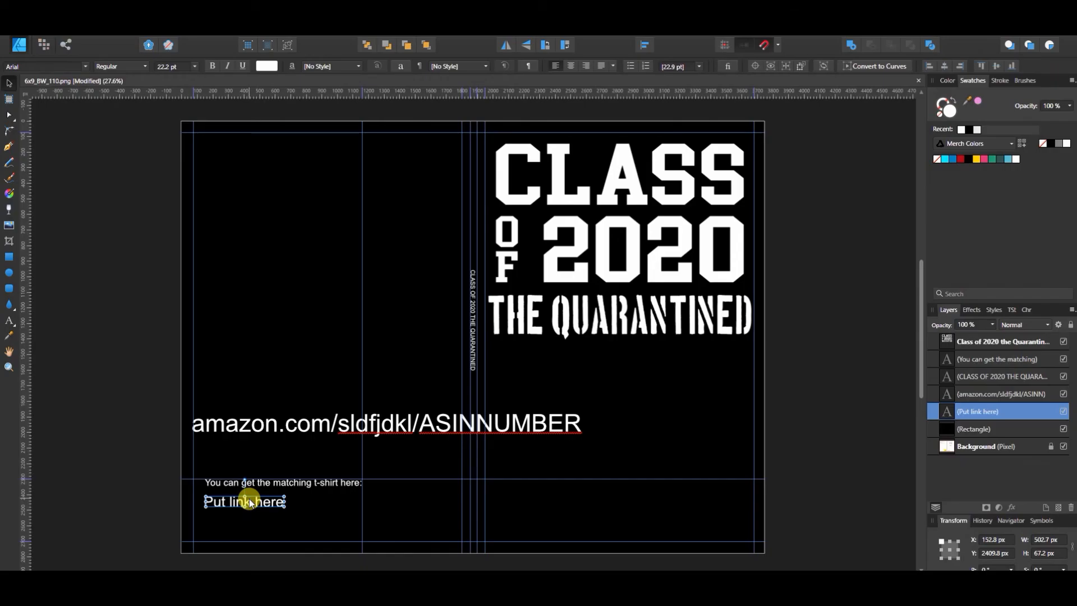
pyautogui.press('Delete')
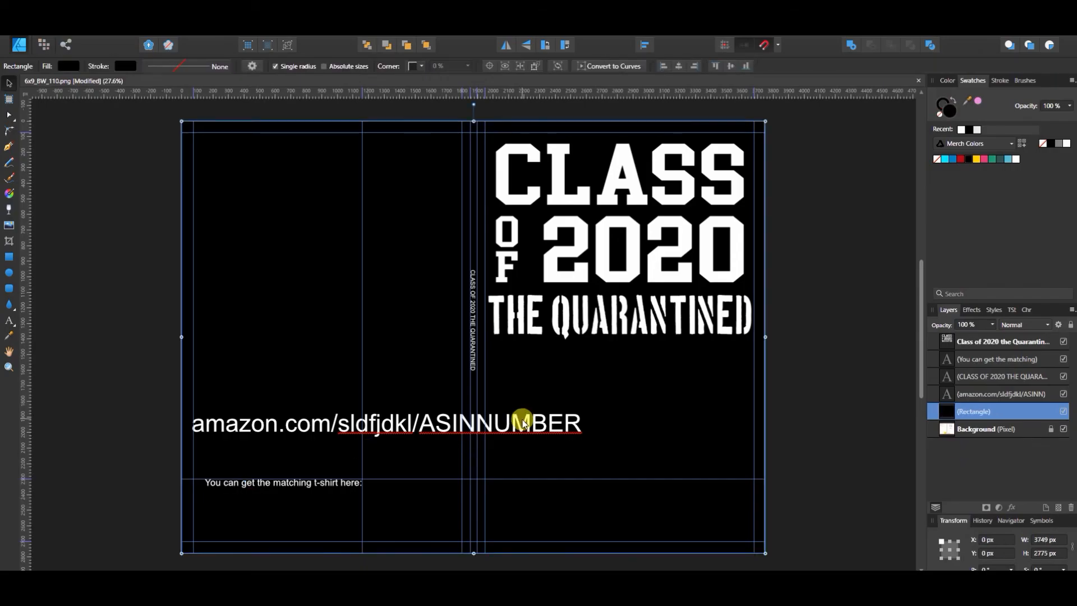
# Step: Scale the Amazon link down beneath the matching t-shirt line and shift that line so both end together before the barcode guide
pyautogui.click(574, 419)
pyautogui.click(423, 425)
pyautogui.moveTo(582, 433); pyautogui.dragTo(316, 486)
pyautogui.click(323, 485)
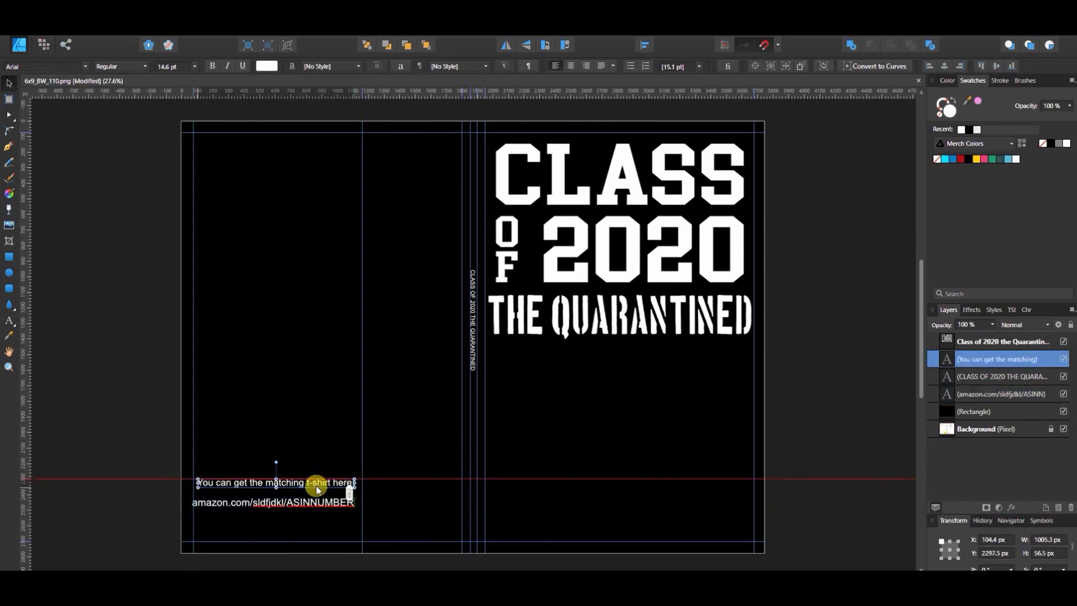
pyautogui.click(342, 536)
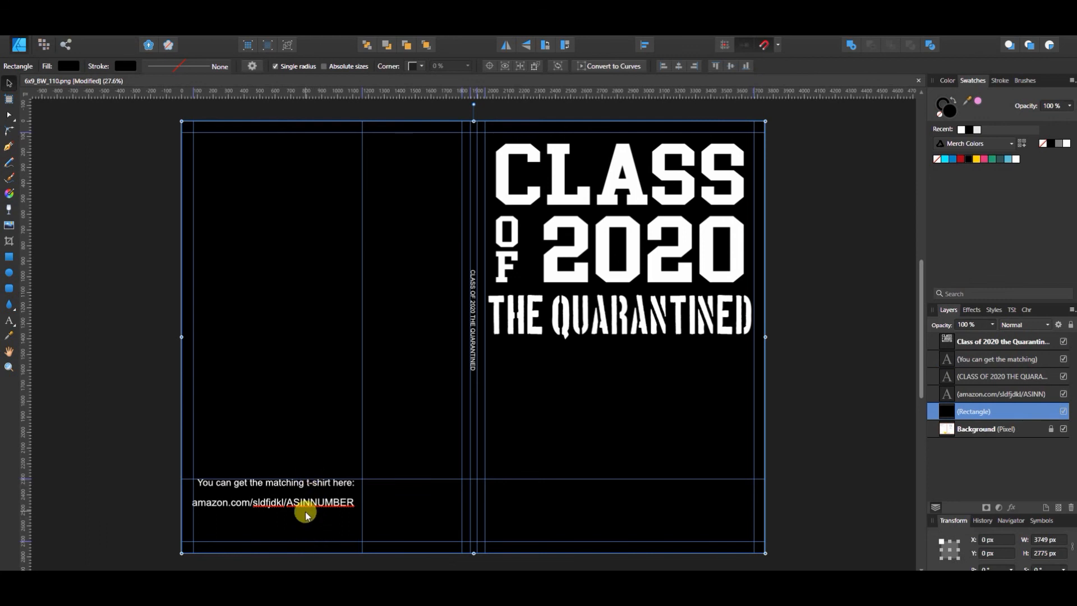